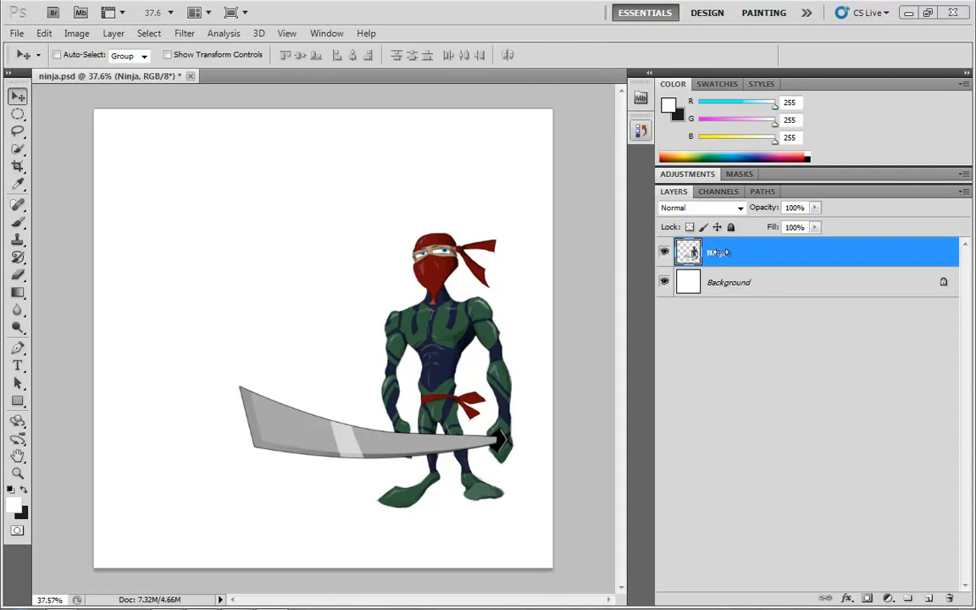
mouse_move(438, 342)
left_mouse_down()
mouse_move(415, 335)
mouse_move(455, 350)
left_mouse_up()
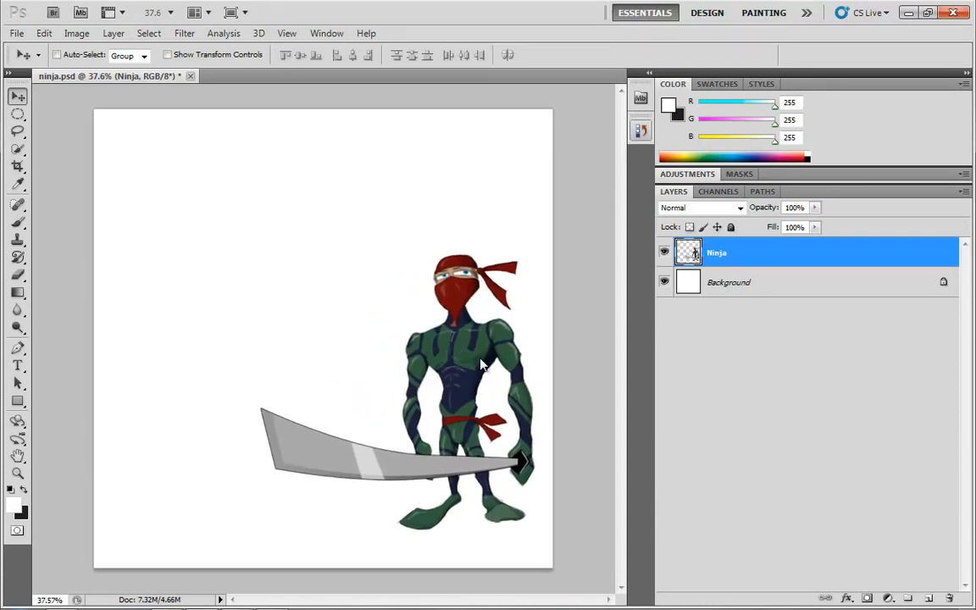
left_click_drag(480, 364, 461, 347)
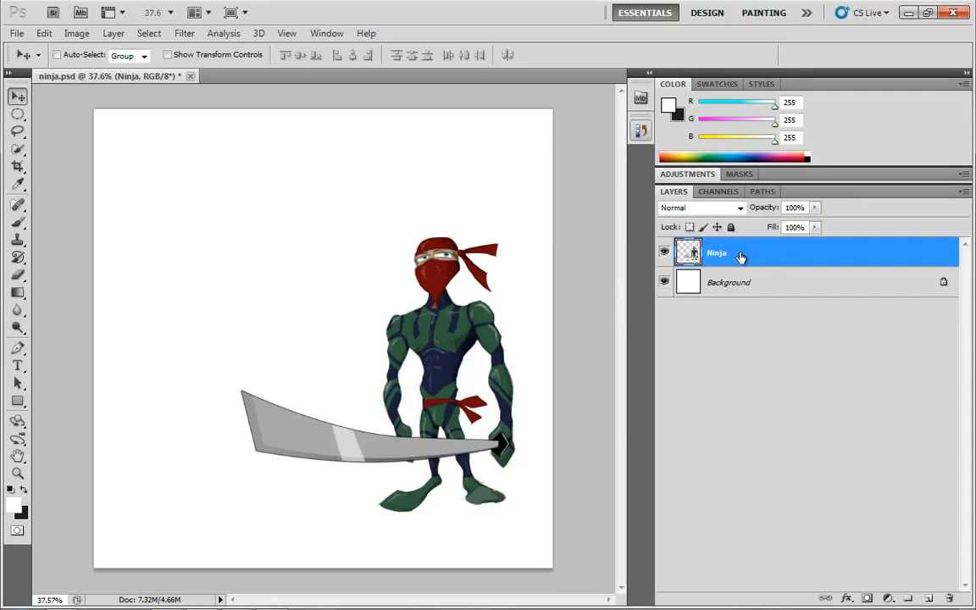
left_click_drag(740, 259, 802, 246)
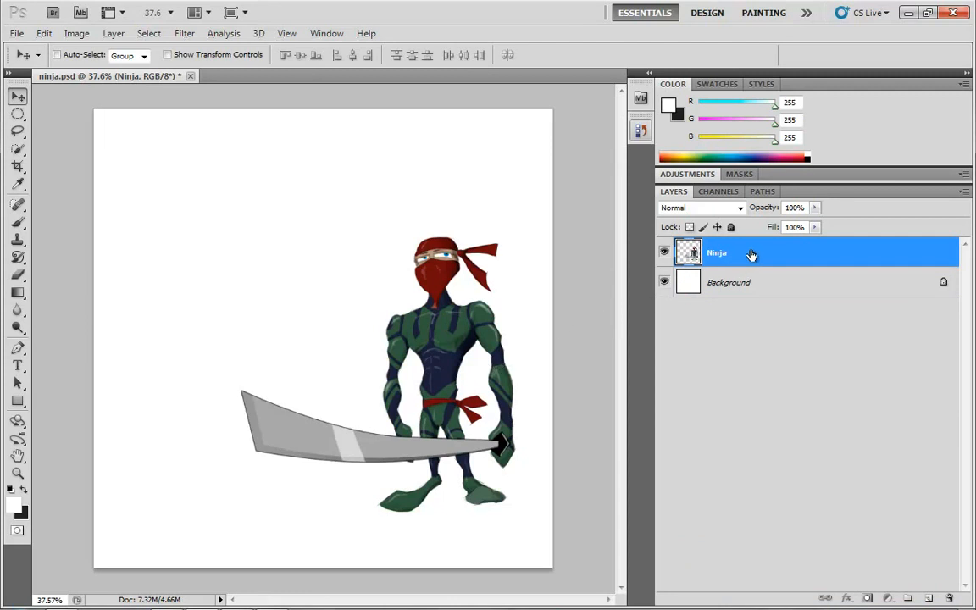
left_click_drag(752, 255, 758, 271)
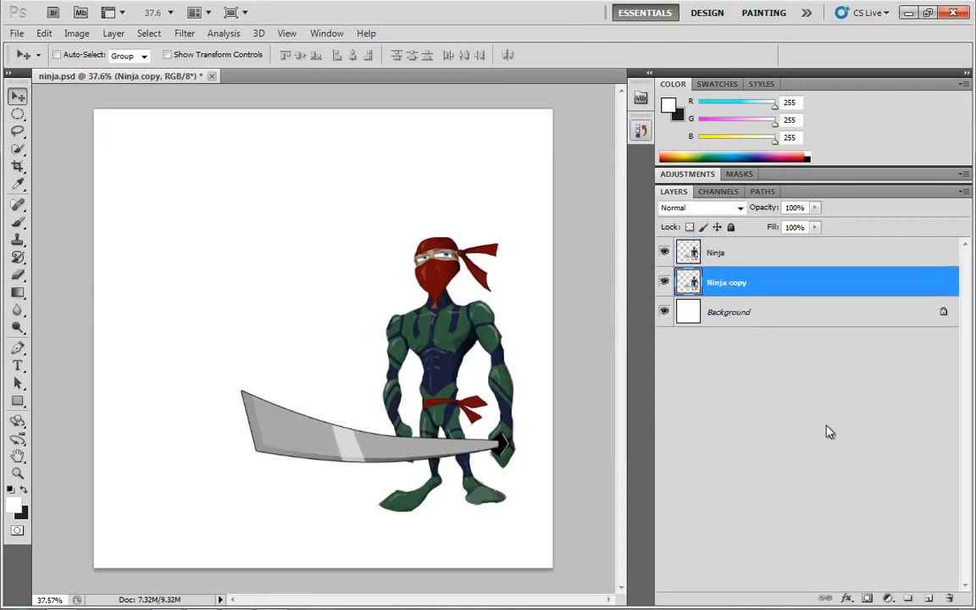
key("ctrl+z")
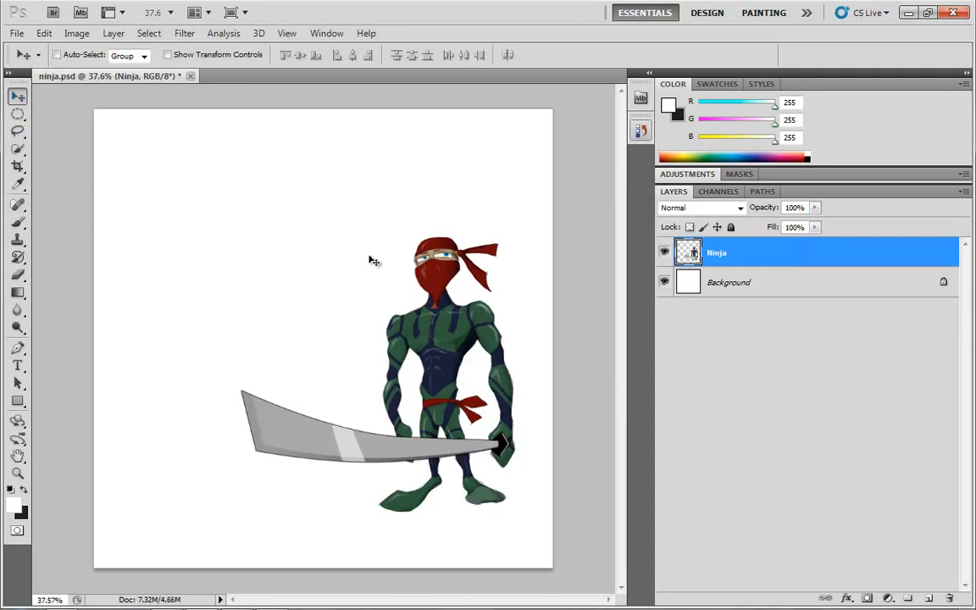
left_click_drag(395, 327, 183, 245)
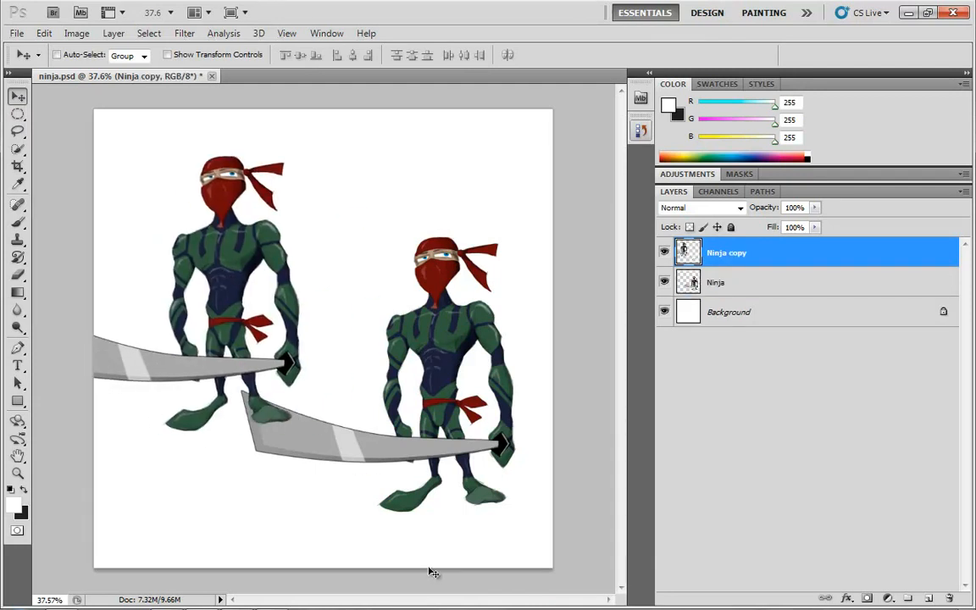
key("ctrl+z")
- Duplicate the Ninja layer within ninja.psd, keeping the default name Ninja copy
left_click(113, 33)
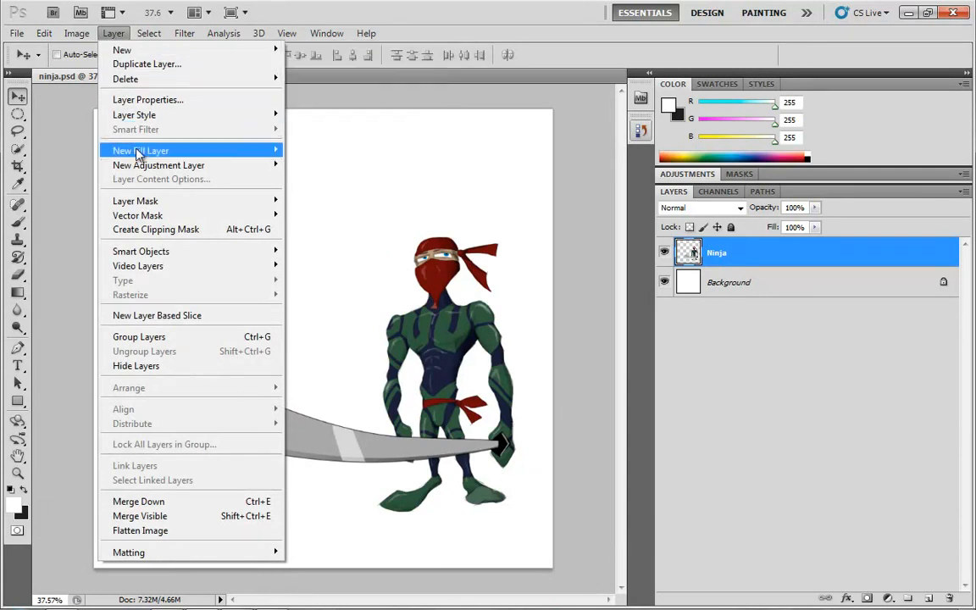
mouse_move(127, 51)
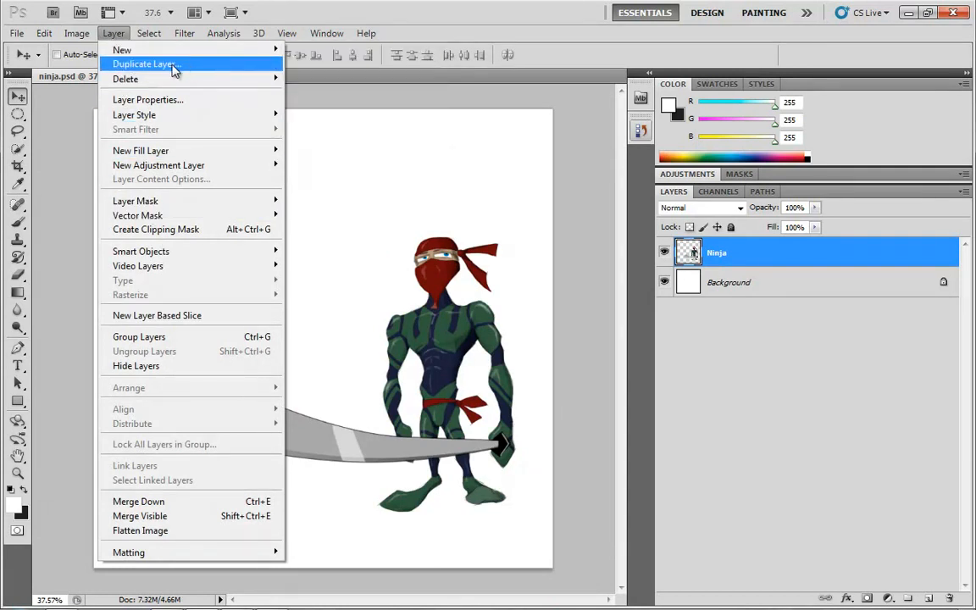
left_click(168, 69)
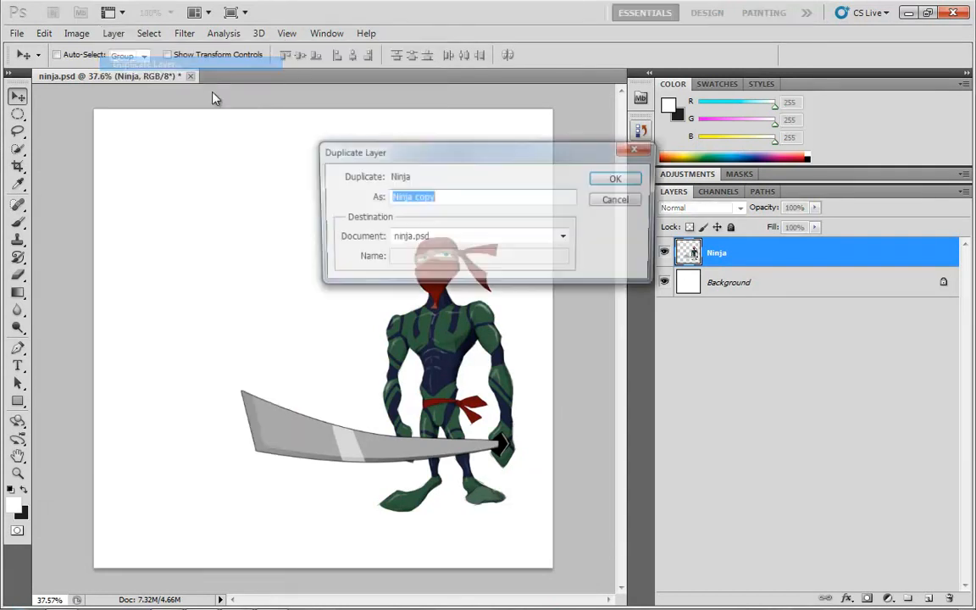
left_click(607, 184)
left_click_drag(440, 364, 261, 312)
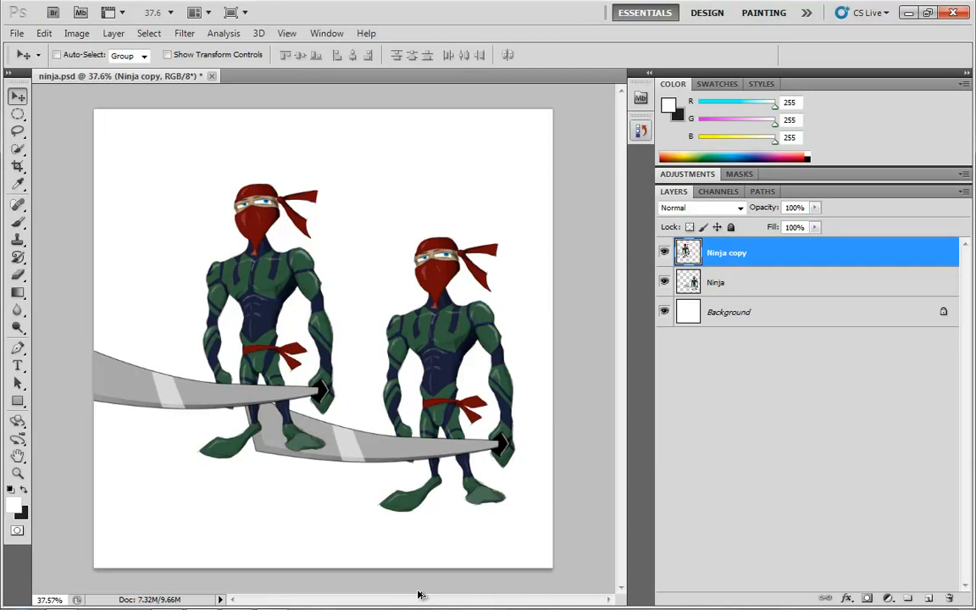
key("ctrl+z")
left_click_drag(430, 391, 443, 413)
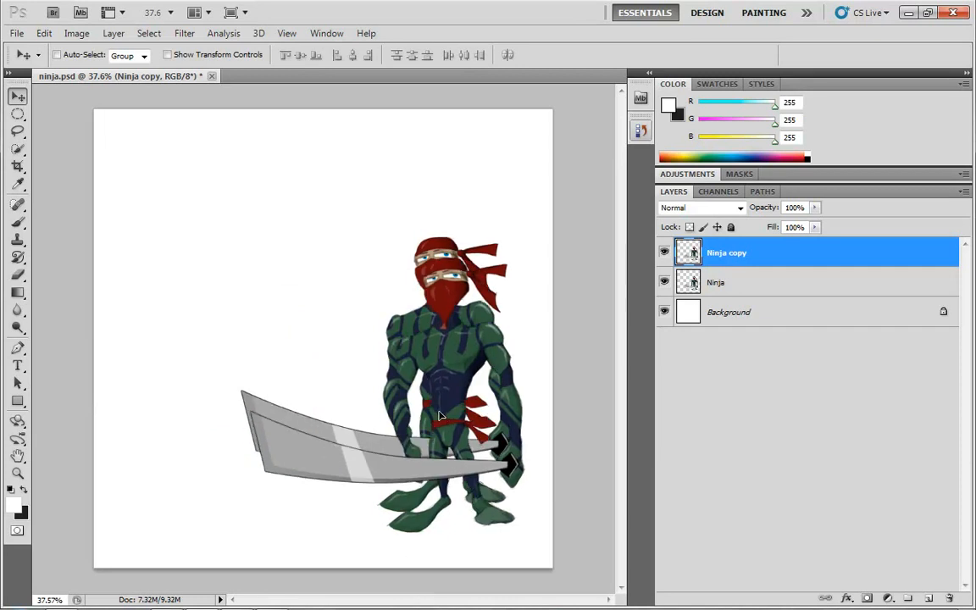
key("ctrl+z")
- Rename the duplicated ninja layer to Regular Ninja
right_click(661, 333)
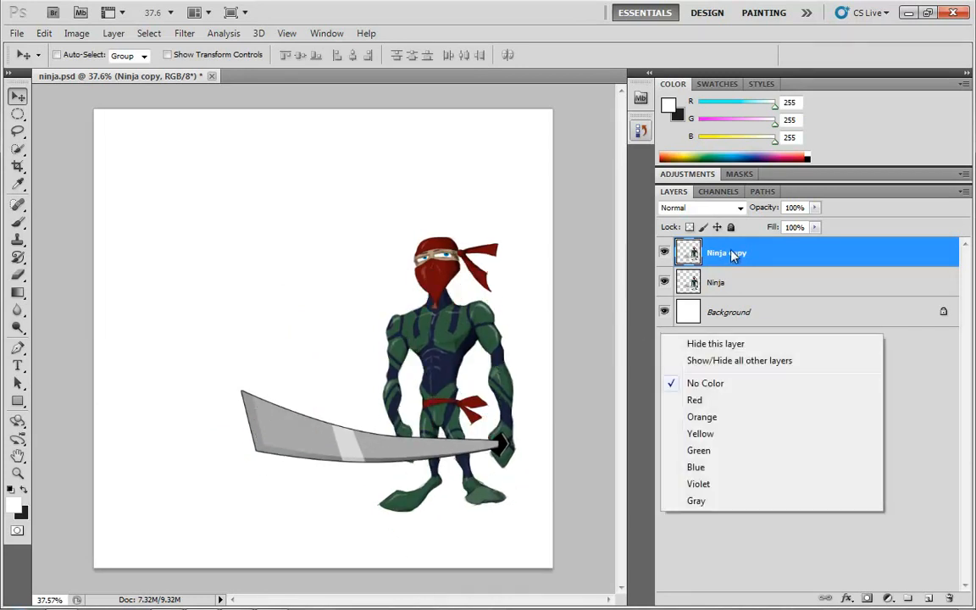
left_click(736, 257)
left_click(724, 259)
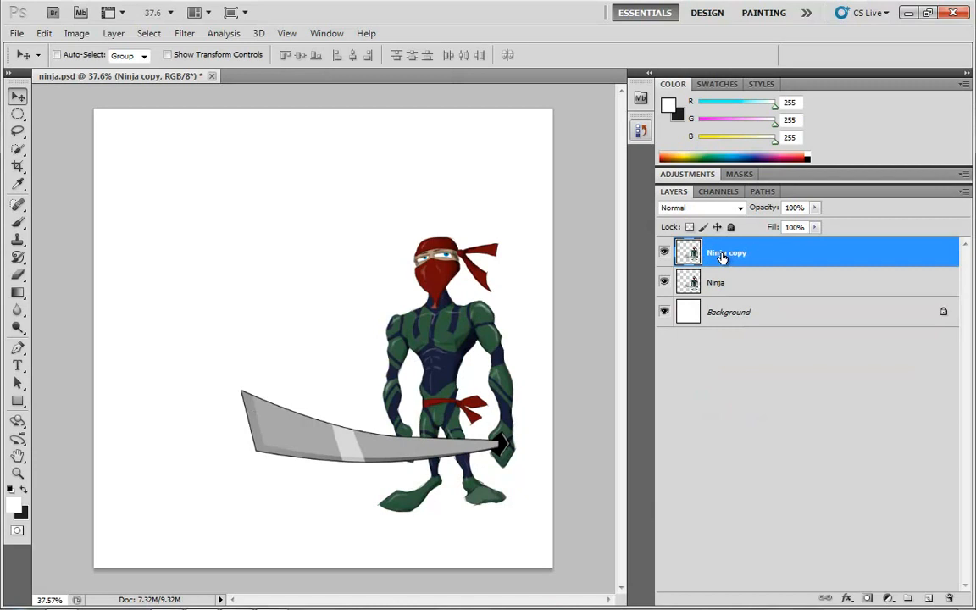
double_click(721, 254)
type("Regular Rin")
key("BackSpace")
key("BackSpace")
key("BackSpace")
type("Ninja")
key("Return")
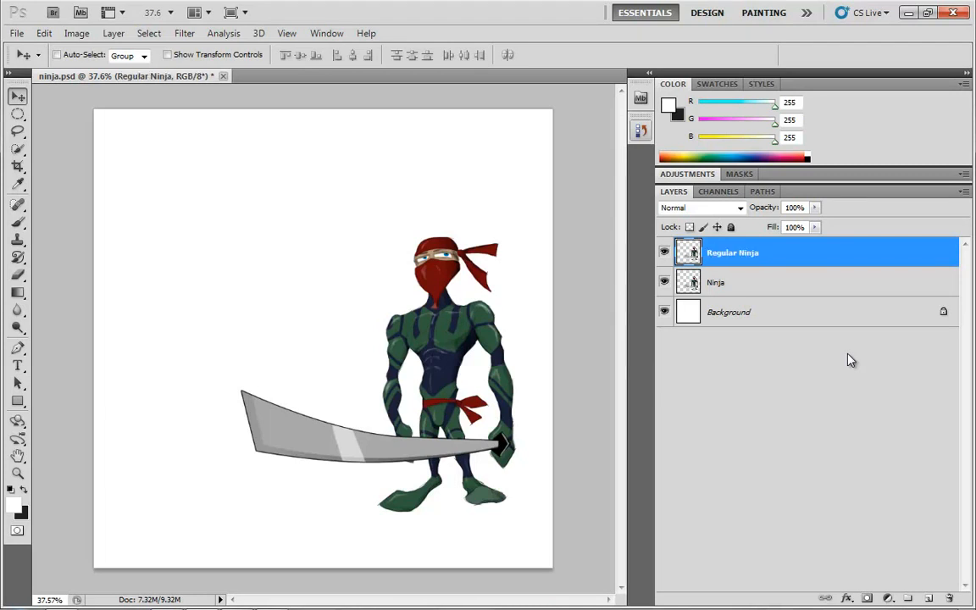
- Rename the original Ninja layer to Smart Ninja
double_click(714, 282)
key("Home")
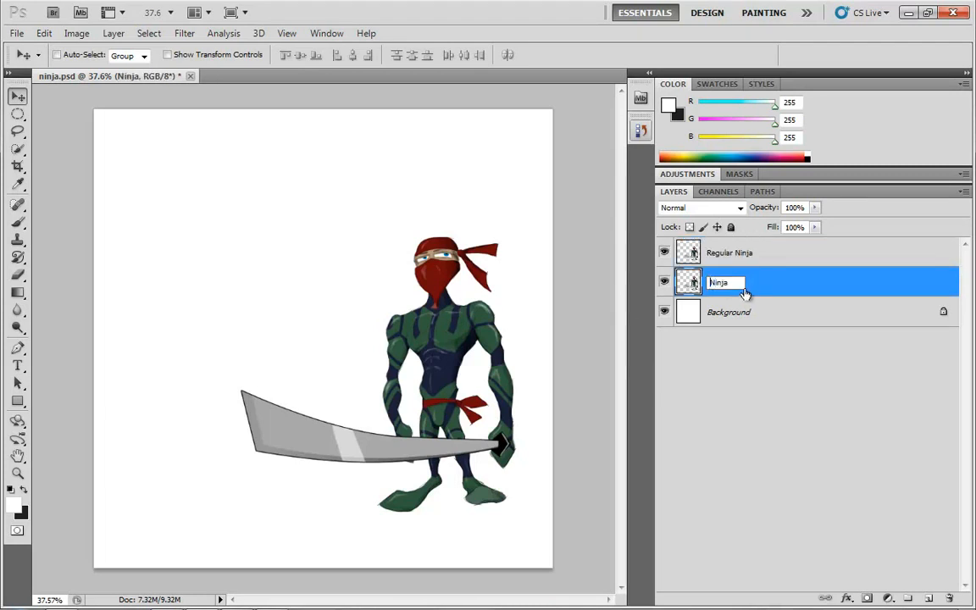
type("Smart")
key("Return")
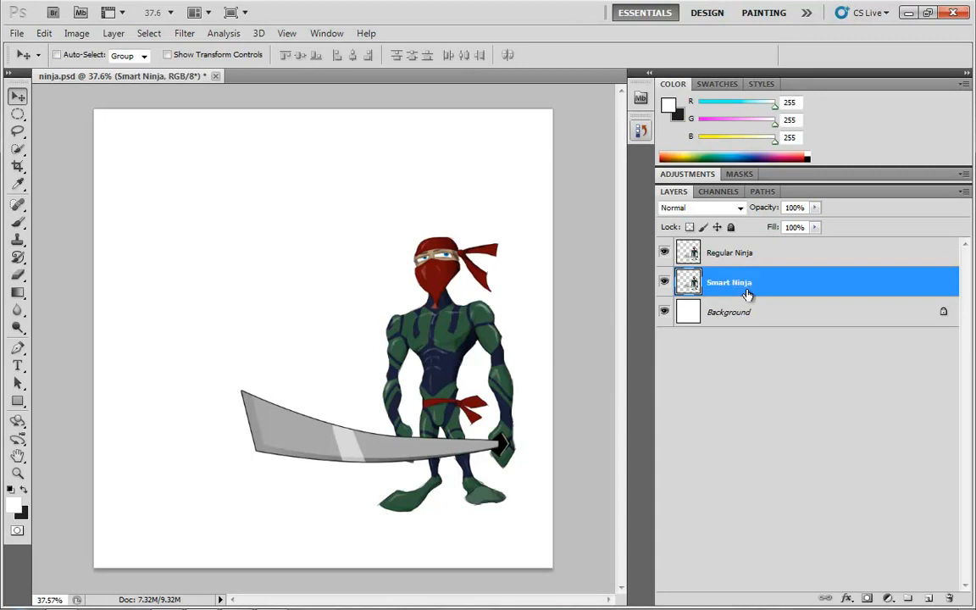
- Separate the two ninjas by moving Smart Ninja toward the canvas's upper left and Regular Ninja slightly down toward the lower right
left_click_drag(452, 364, 267, 273)
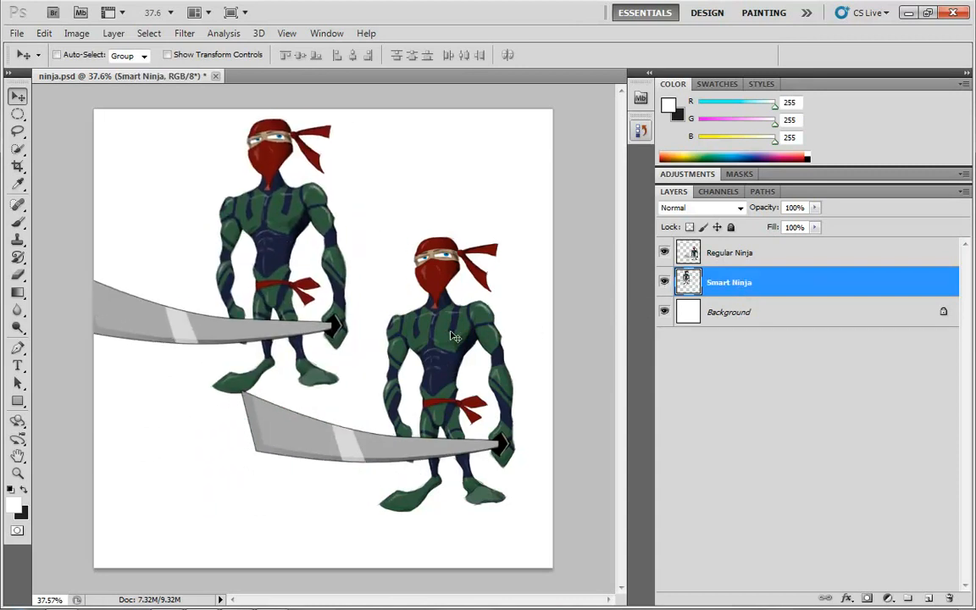
left_click_drag(449, 330, 485, 341)
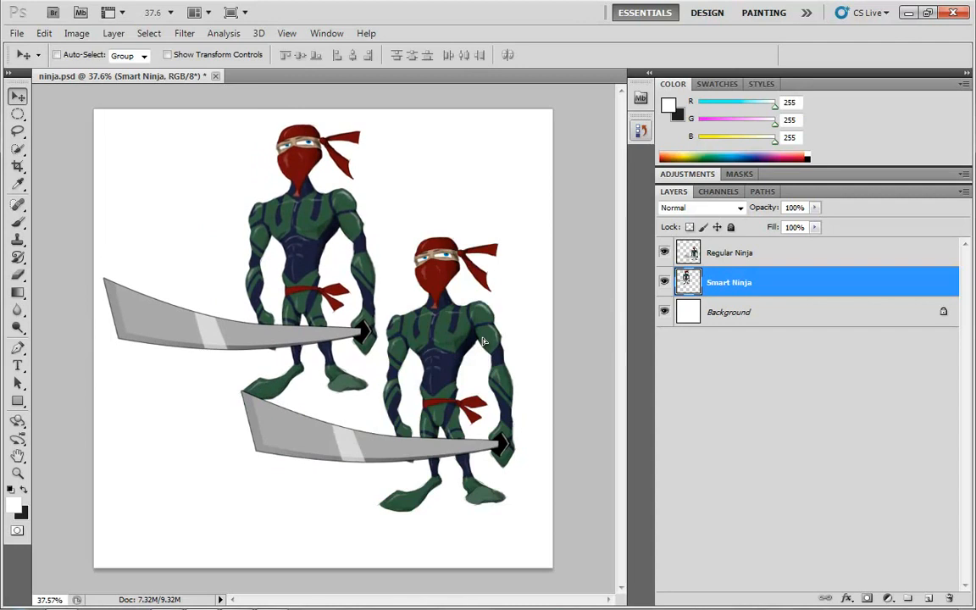
left_click(749, 254)
left_click_drag(381, 316, 388, 348)
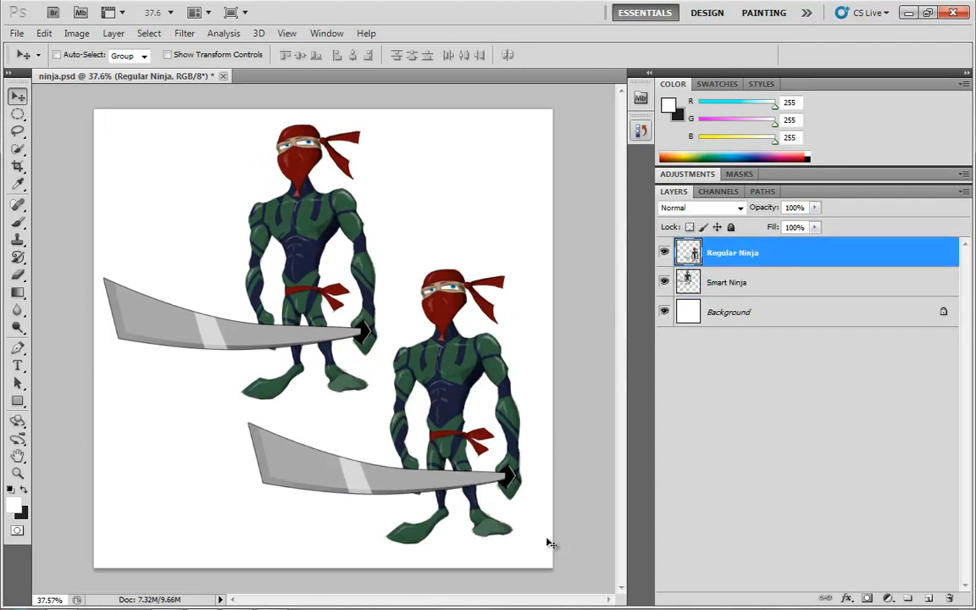
- Convert the Smart Ninja layer to a smart object and nudge it slightly down on the canvas
left_click(754, 286)
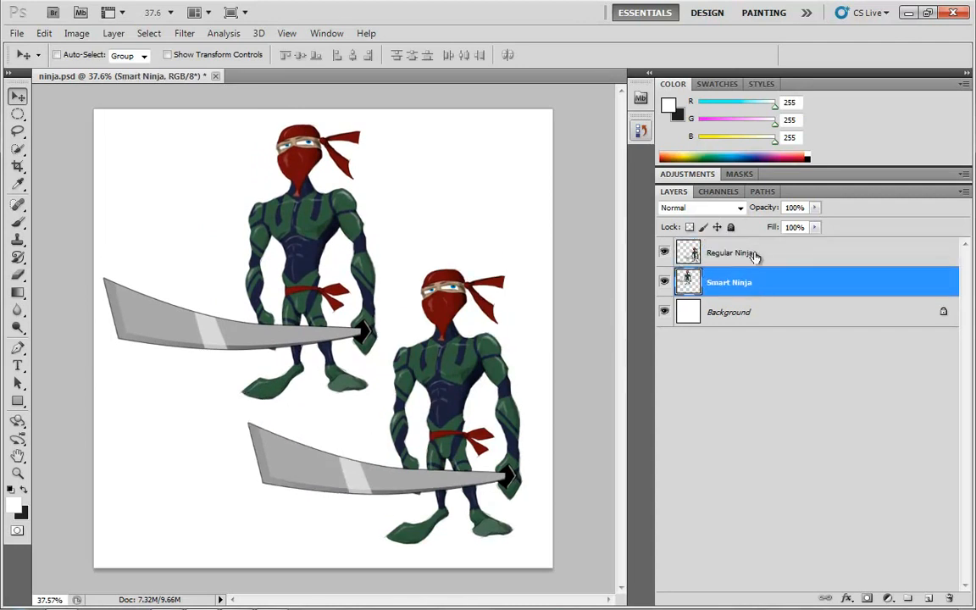
left_click(754, 256)
left_click(777, 288)
right_click(778, 286)
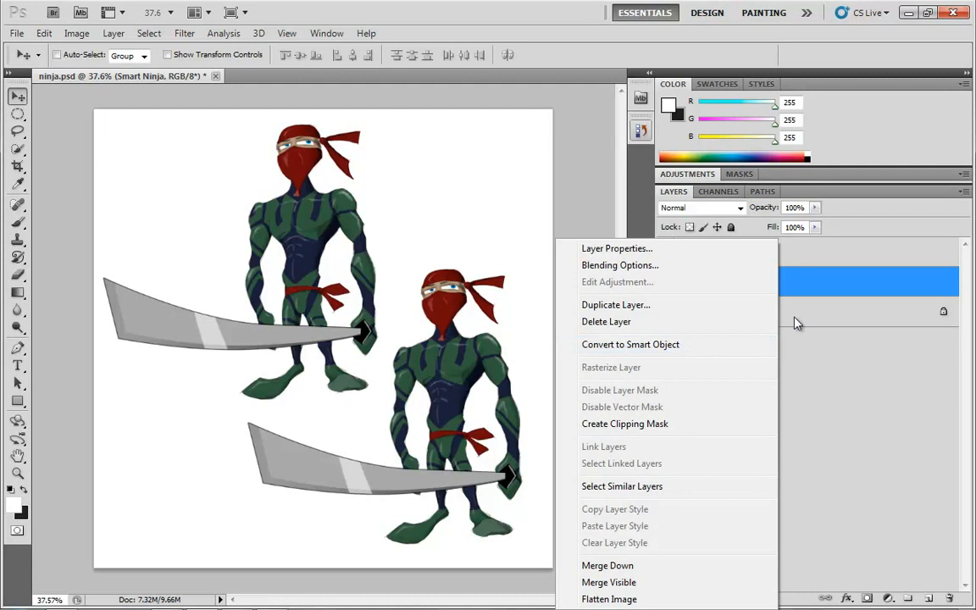
left_click(800, 282)
left_click(113, 35)
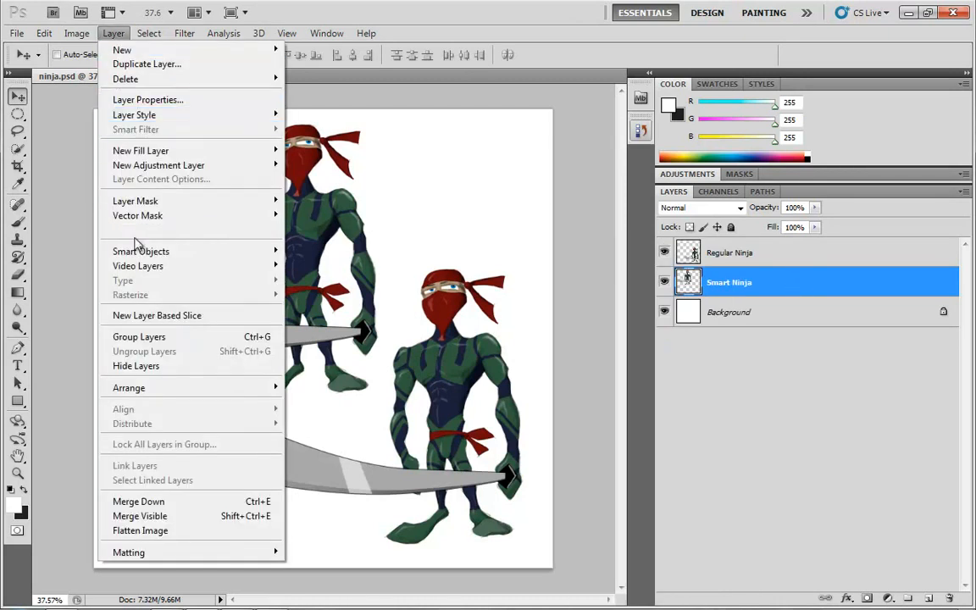
mouse_move(134, 251)
left_click(369, 252)
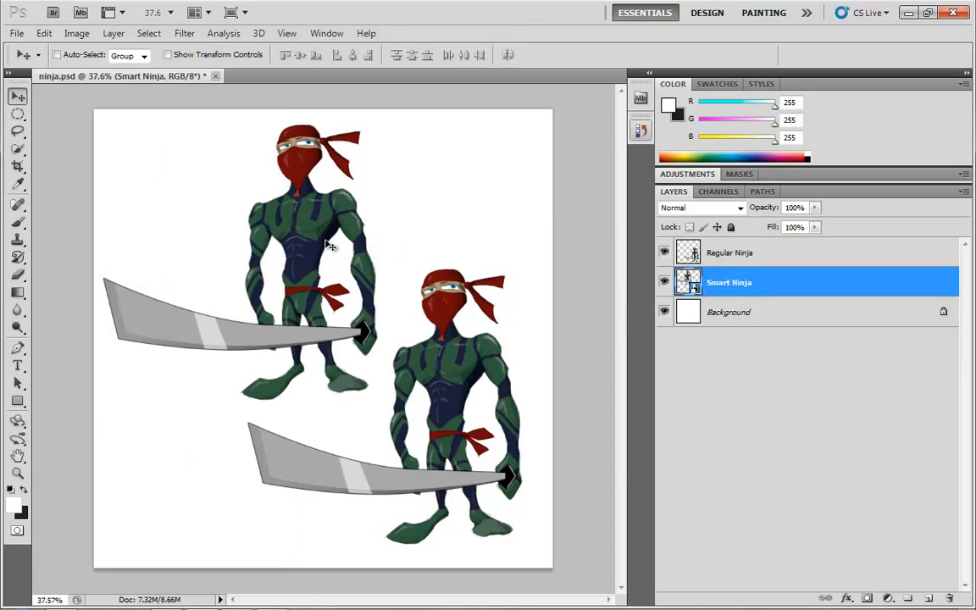
mouse_move(319, 246)
left_mouse_down()
mouse_move(308, 250)
mouse_move(327, 251)
left_mouse_up()
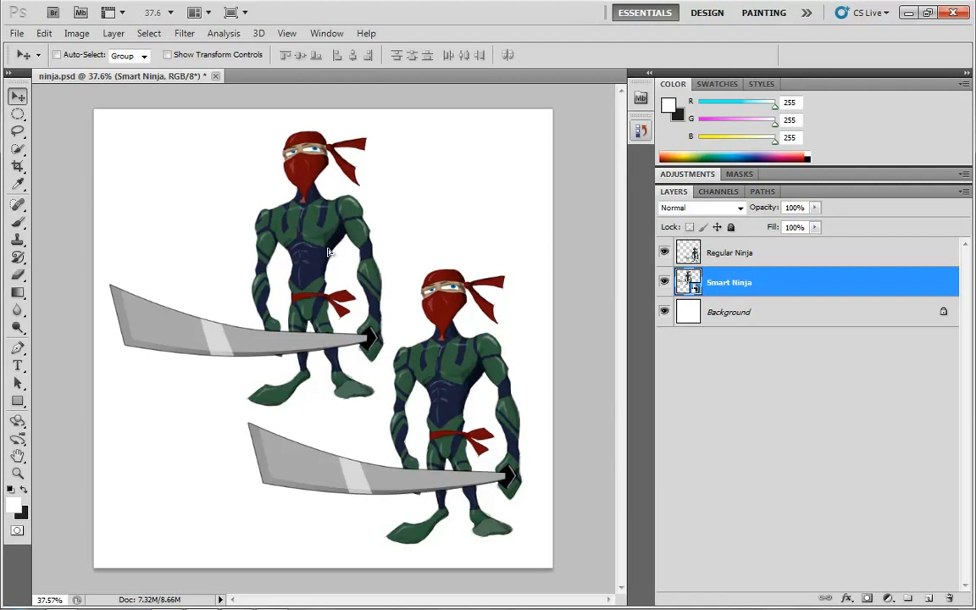
mouse_move(341, 254)
left_mouse_down()
mouse_move(324, 254)
mouse_move(335, 254)
left_mouse_up()
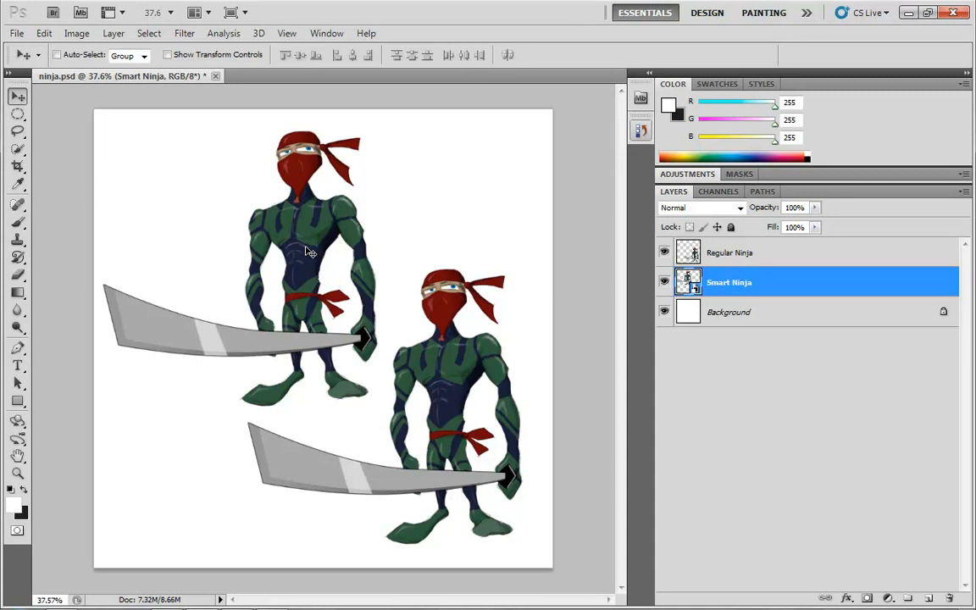
- Scale the Regular Ninja and Smart Ninja layers down together to about 17.86%, keeping the lower-right corner fixed
left_click(738, 257)
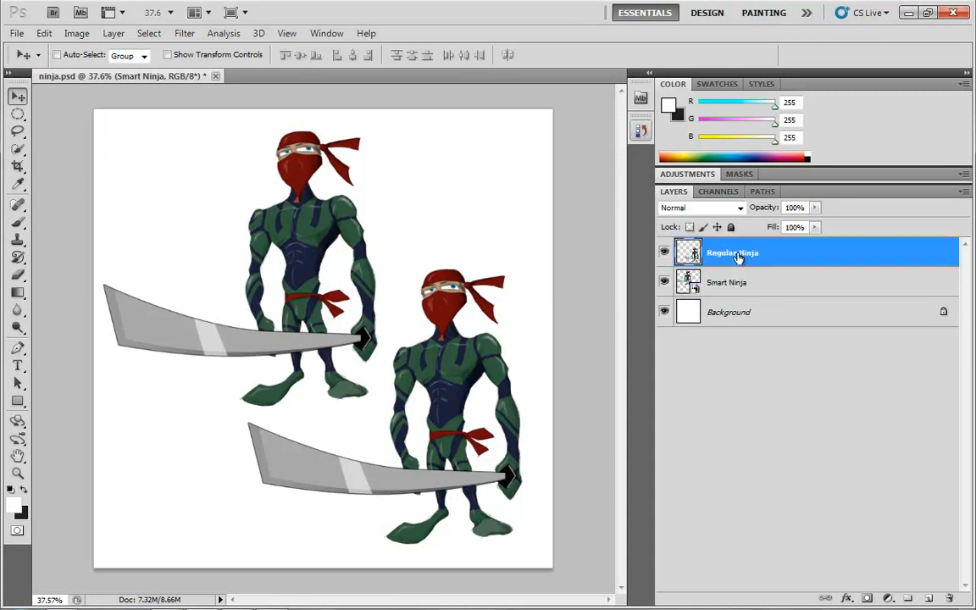
left_click(768, 284, "shift")
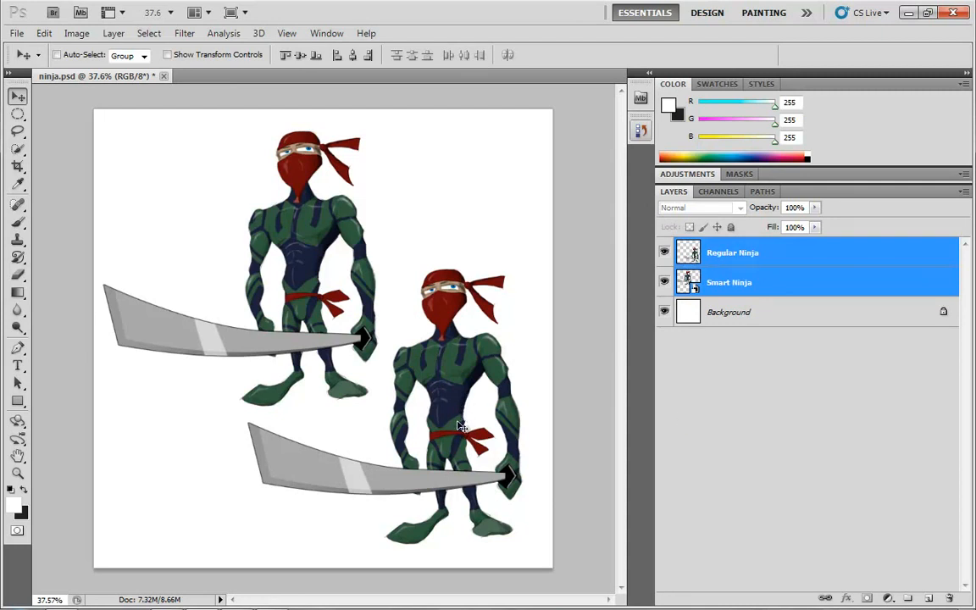
key("ctrl+t")
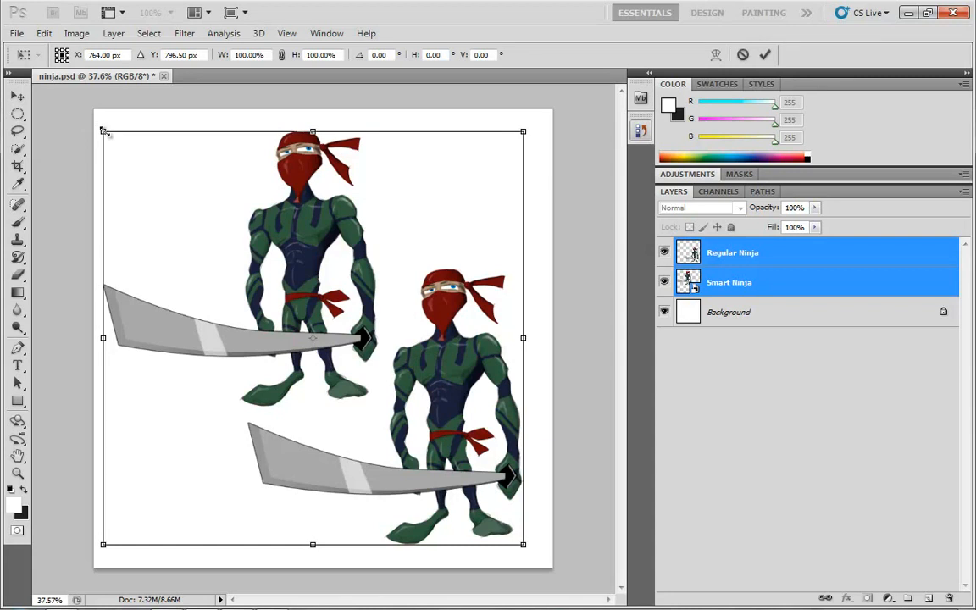
left_click_drag(102, 131, 446, 470)
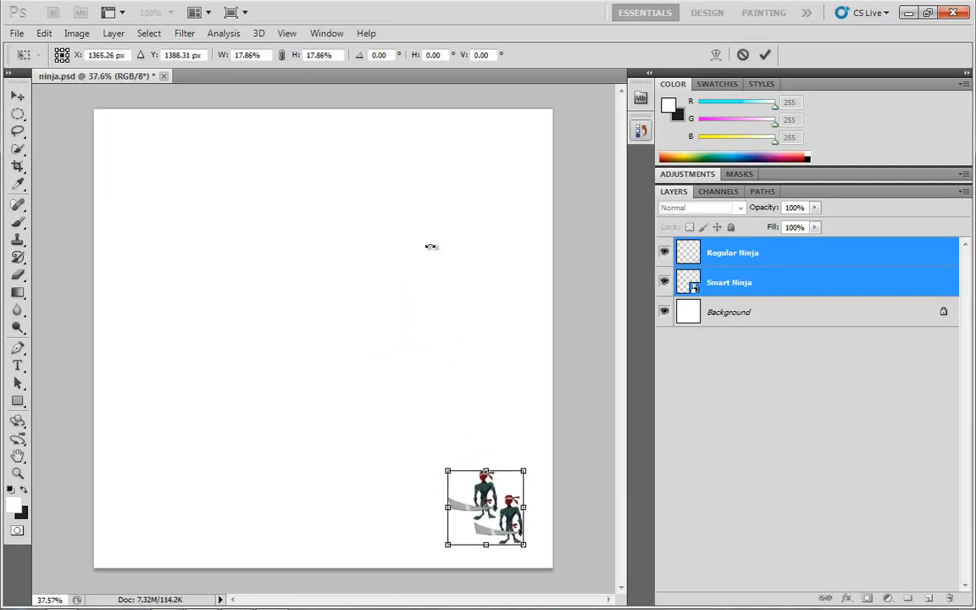
key("Return")
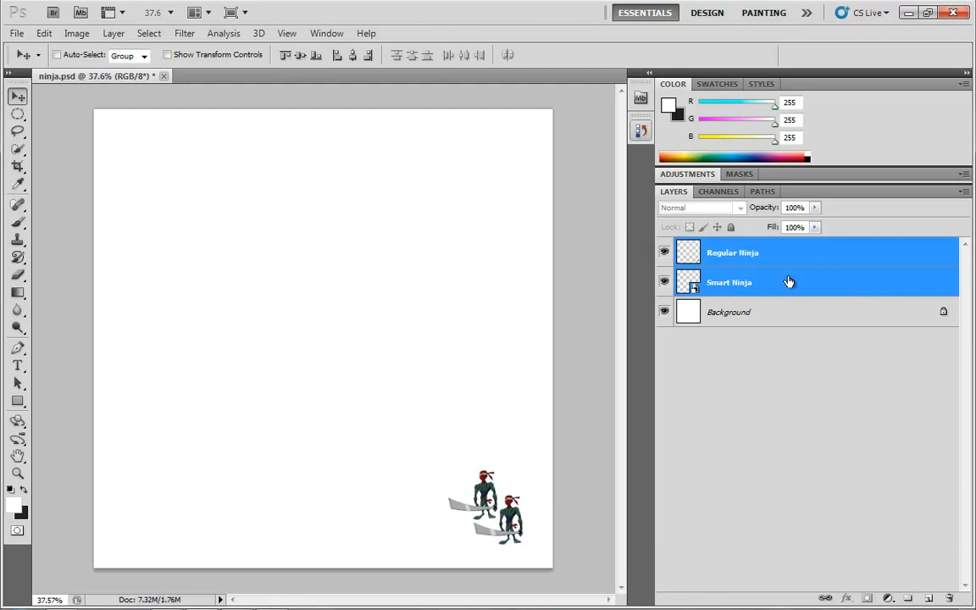
- Enlarge both shrunken ninja layers together from their lower-right corner until they nearly fill the canvas
key("ctrl+t")
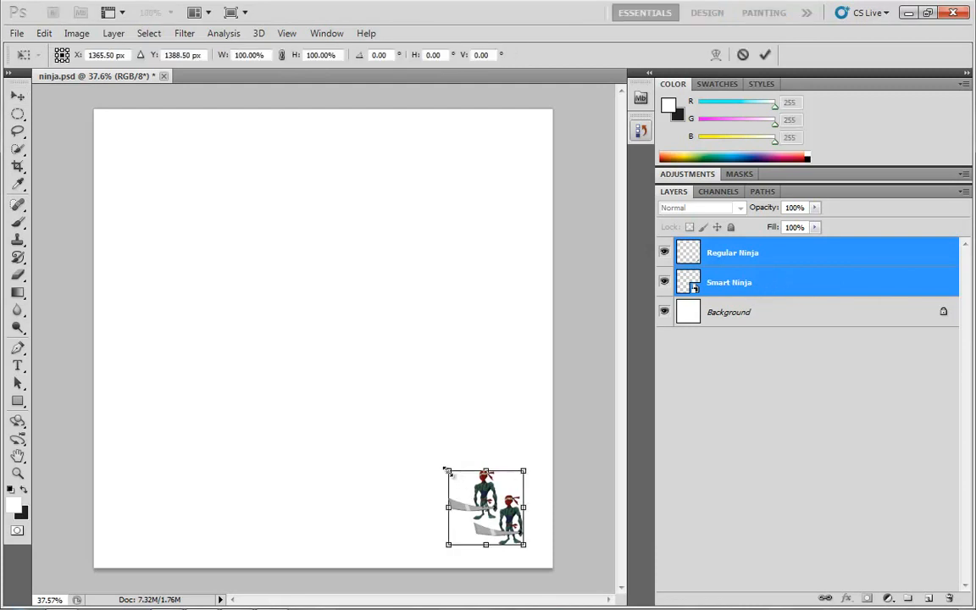
left_click_drag(444, 469, 116, 134)
left_click_drag(116, 135, 115, 136)
key("Return")
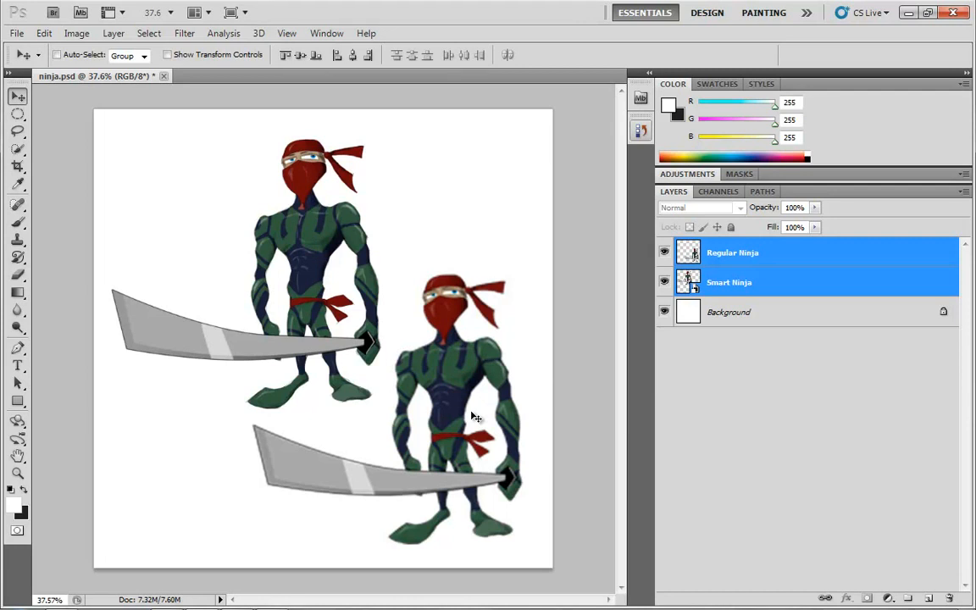
- Shrink both ninja layers together to about 3.60% toward the canvas's lower-right corner
key("ctrl+t")
left_click_drag(108, 136, 498, 526)
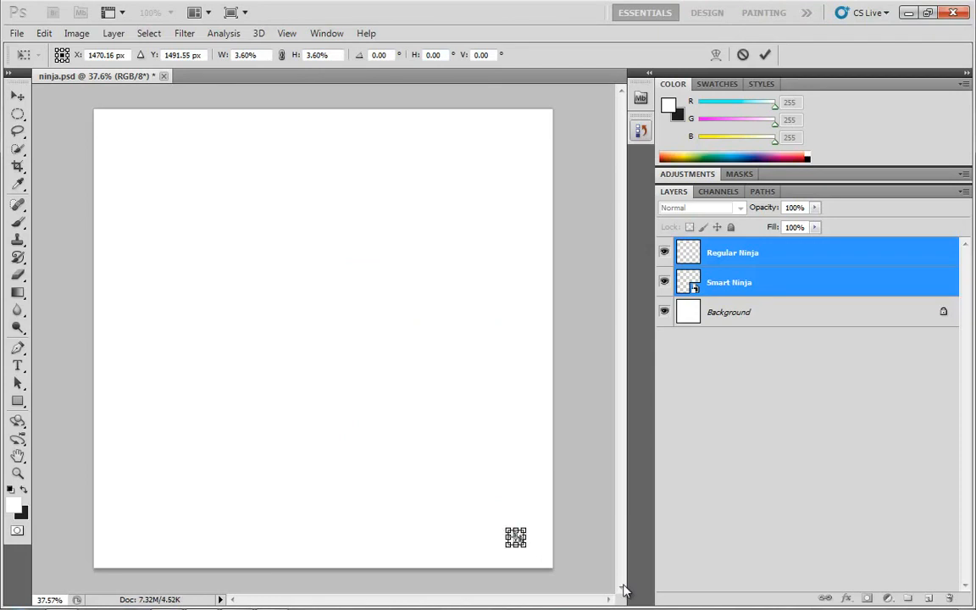
key("Return")
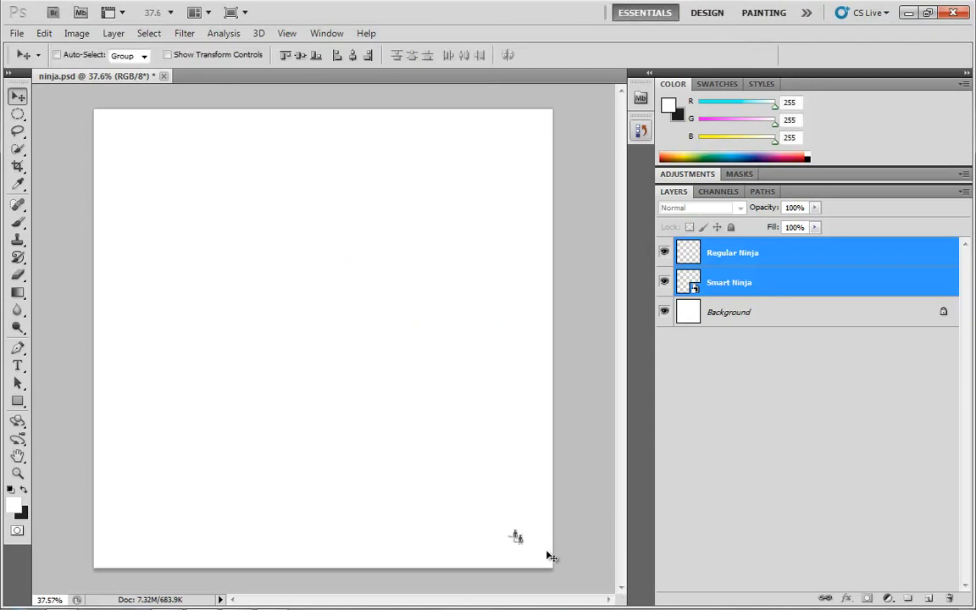
- Enlarge both tiny ninja layers together to about 2769.28%, keeping their lower-right corner fixed
key("ctrl+t")
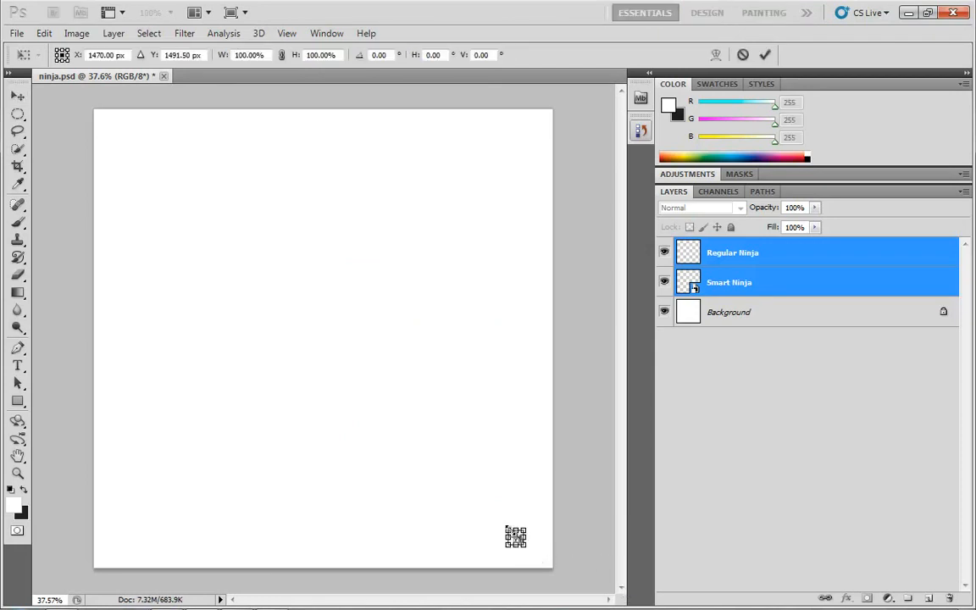
left_click_drag(505, 526, 136, 121)
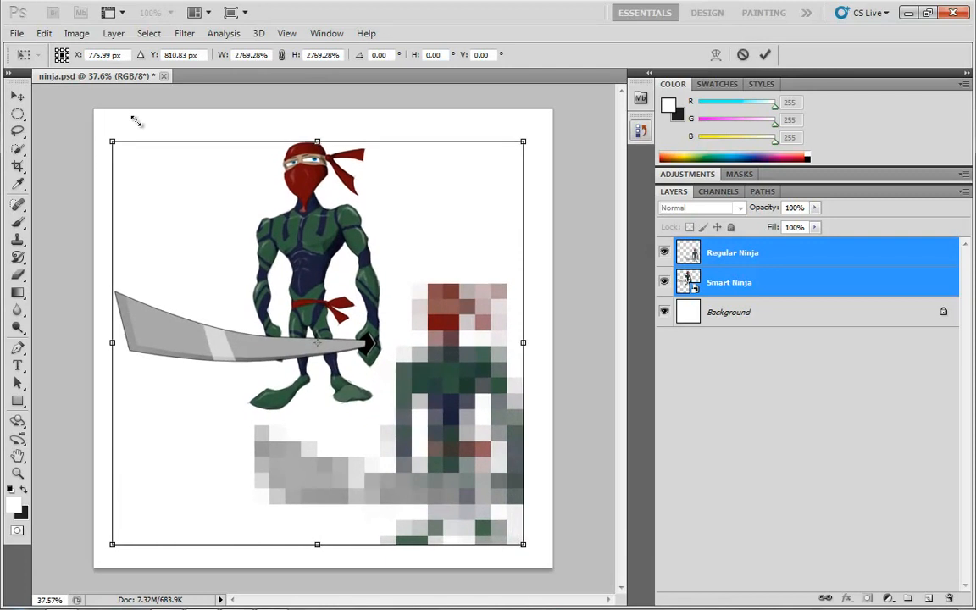
key("Return")
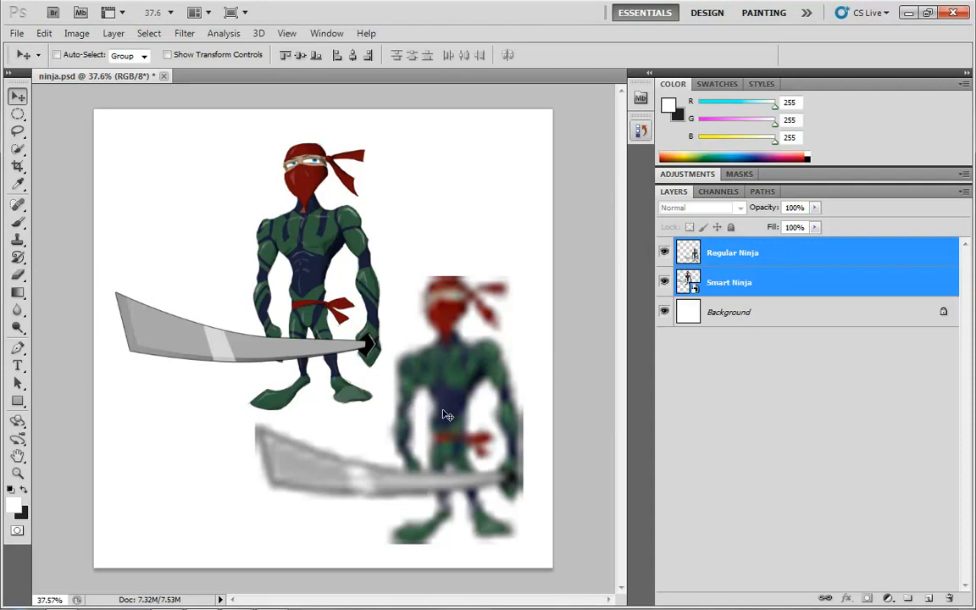
- Undo all the joint scalings of the Regular Ninja and Smart Ninja layers, back to the original full-size pair
key("ctrl+alt+z")
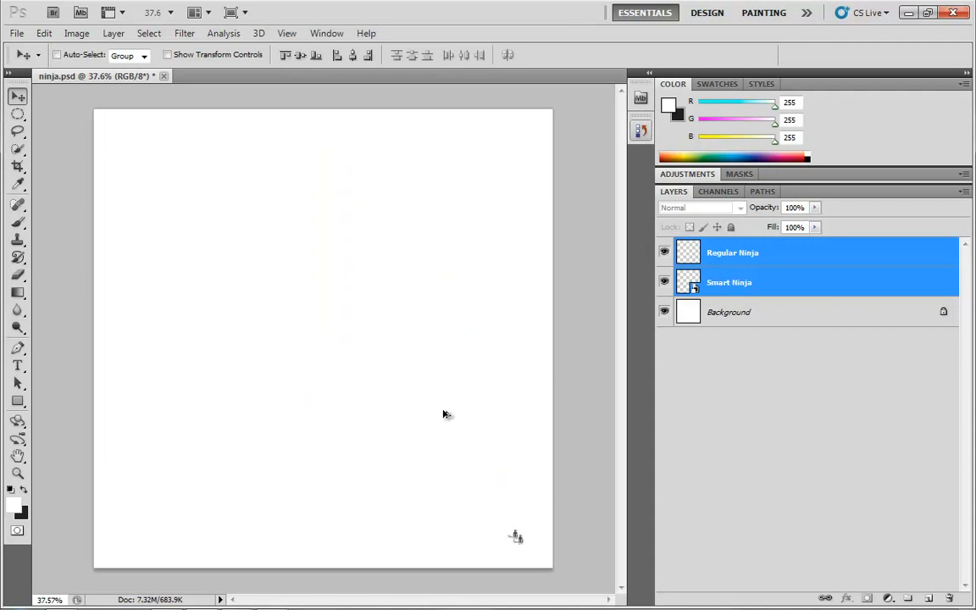
key("ctrl+alt+z")
key("ctrl+alt+z")
key("ctrl+alt+z")
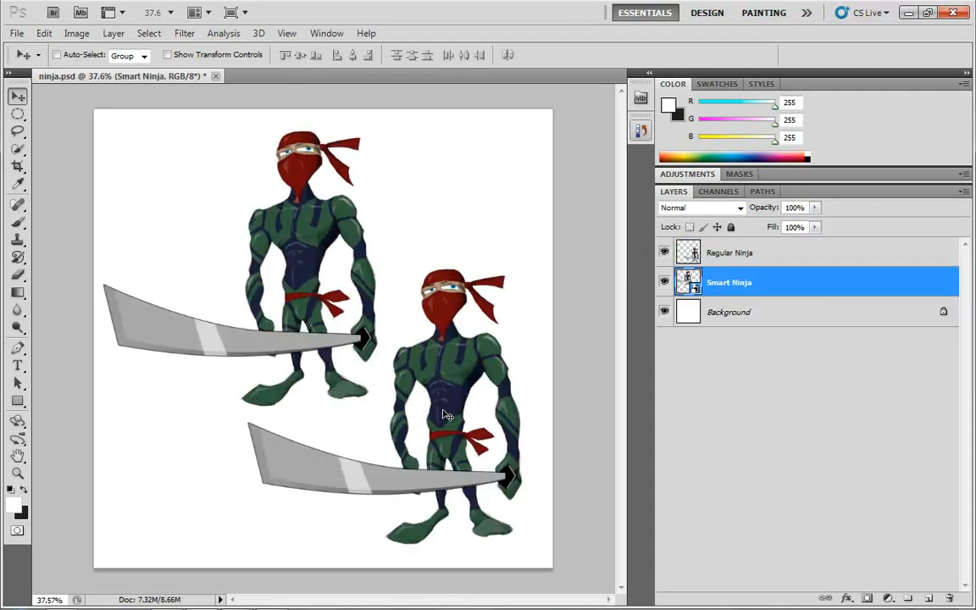
- Hide the Smart Ninja layer and move the Regular Ninja to about the centre of the canvas
left_click(664, 286)
left_click(736, 252)
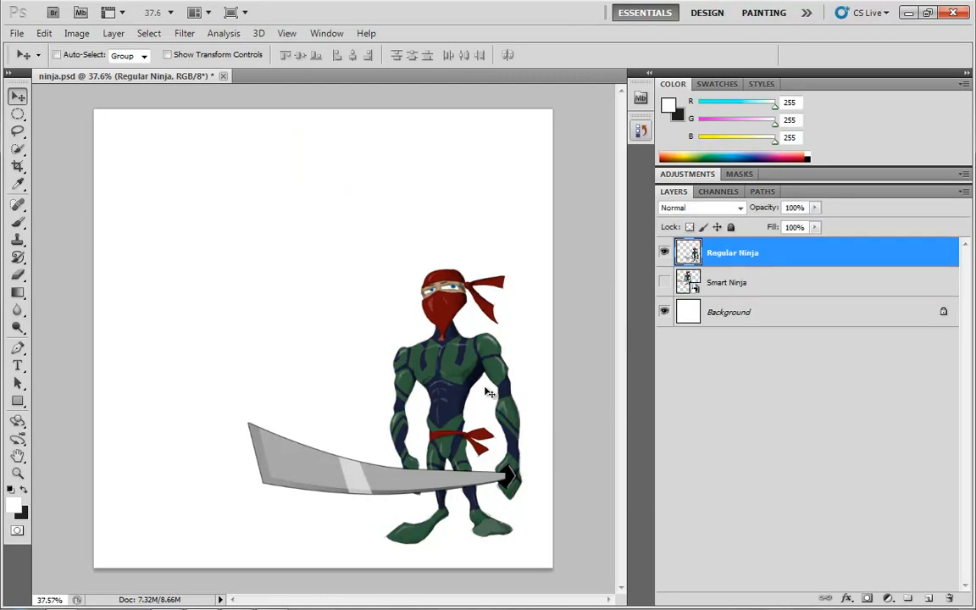
left_click_drag(441, 404, 354, 336)
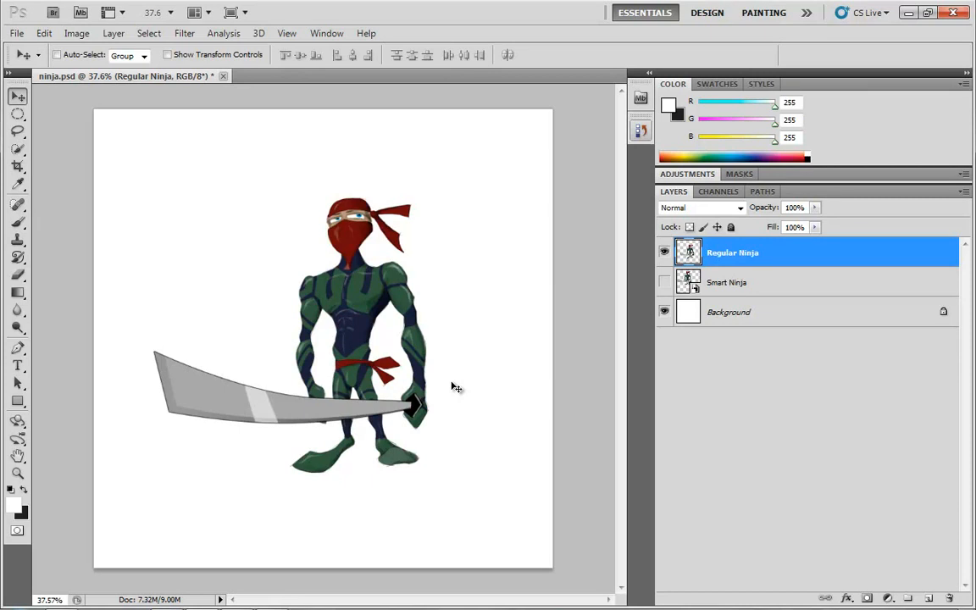
- Scale the Regular Ninja layer down to a tiny figure, keeping its lower-right corner fixed
key("ctrl+t")
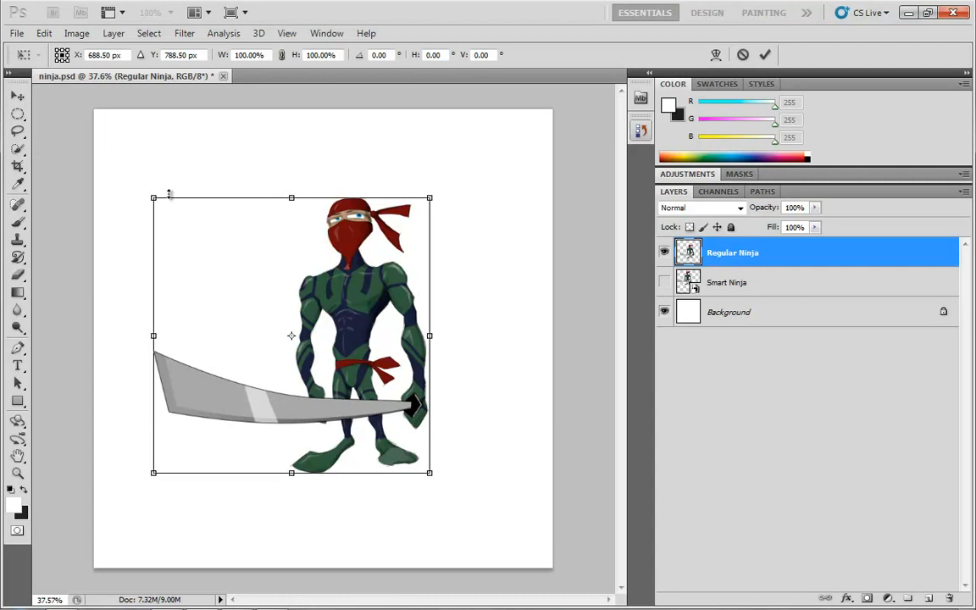
left_click_drag(153, 198, 426, 471)
key("Return")
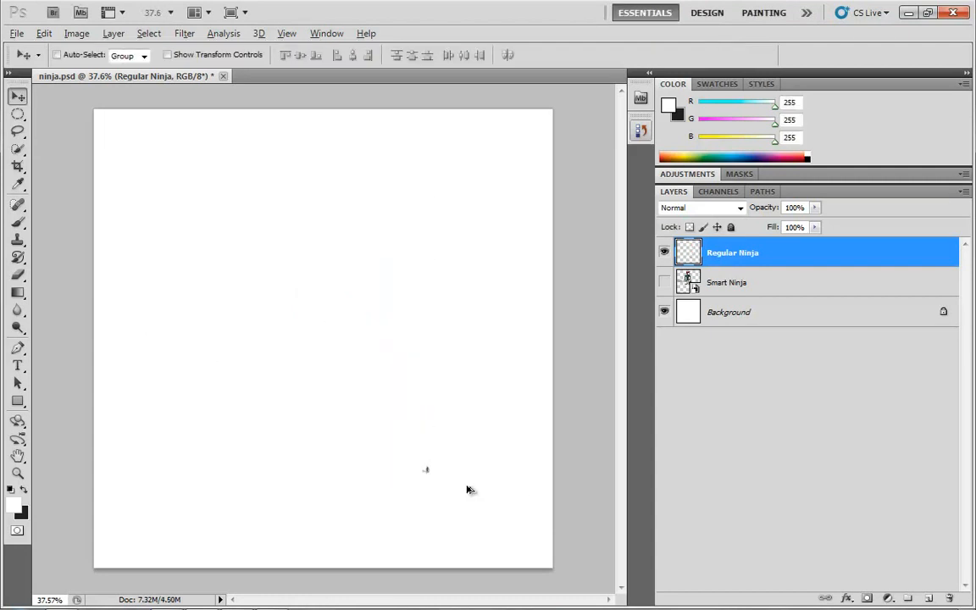
- Examine the shrunken Regular Ninja's individual pixels at about 1250% magnification and return to viewing the whole canvas
scroll(432, 480, "up", 4)
scroll(454, 491, "up", 2)
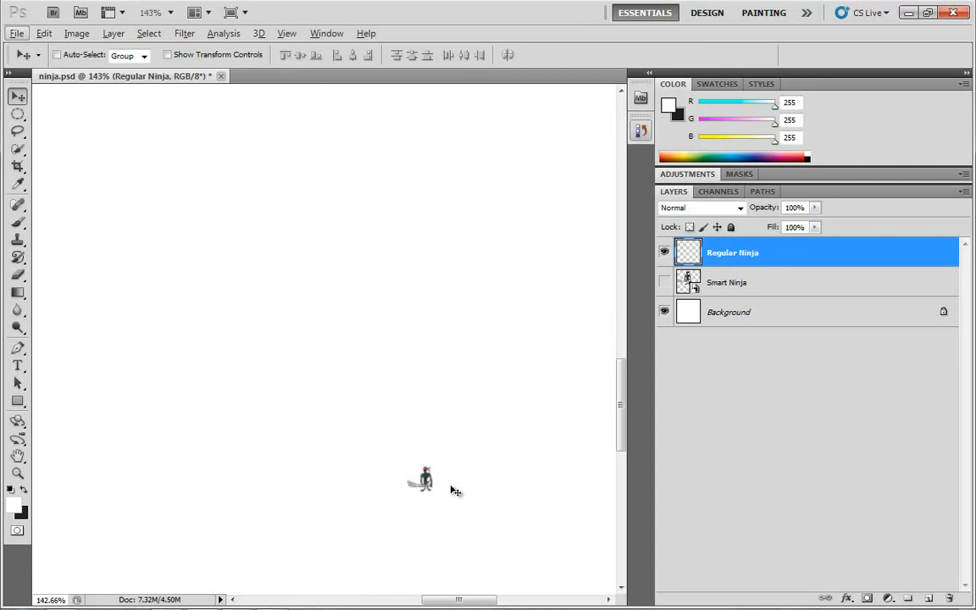
key("ctrl+1")
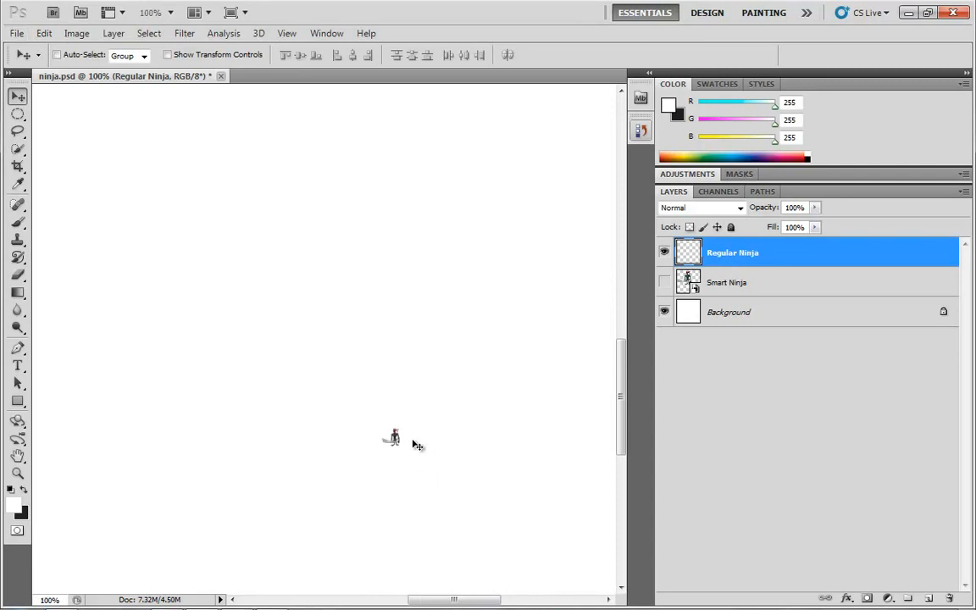
key("z")
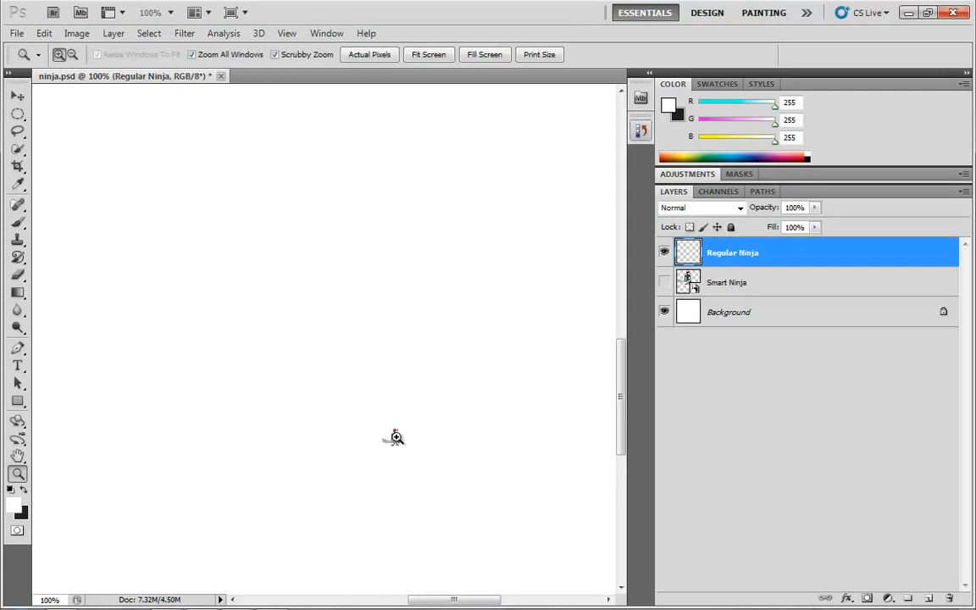
left_click_drag(394, 439, 490, 488)
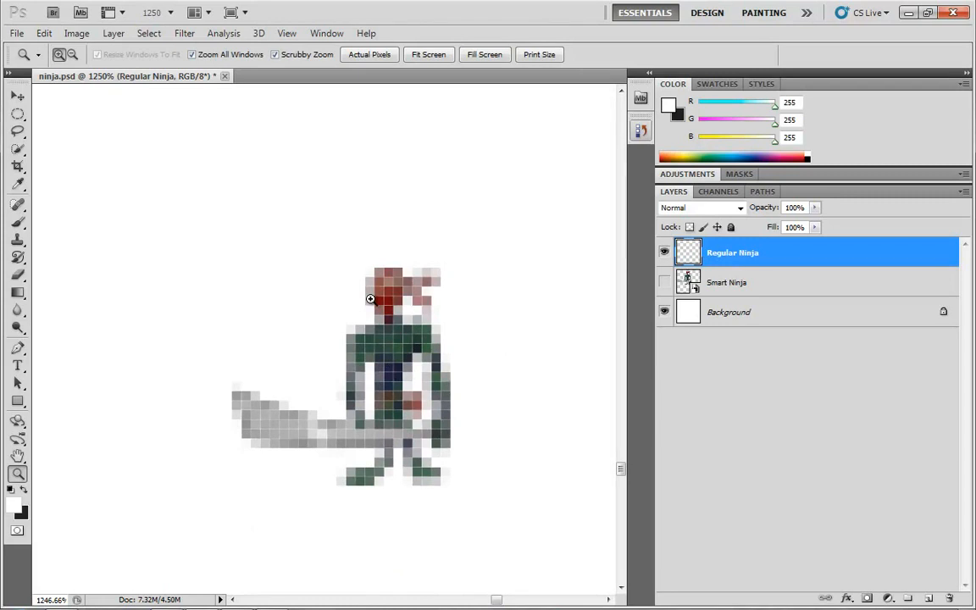
key("ctrl+0")
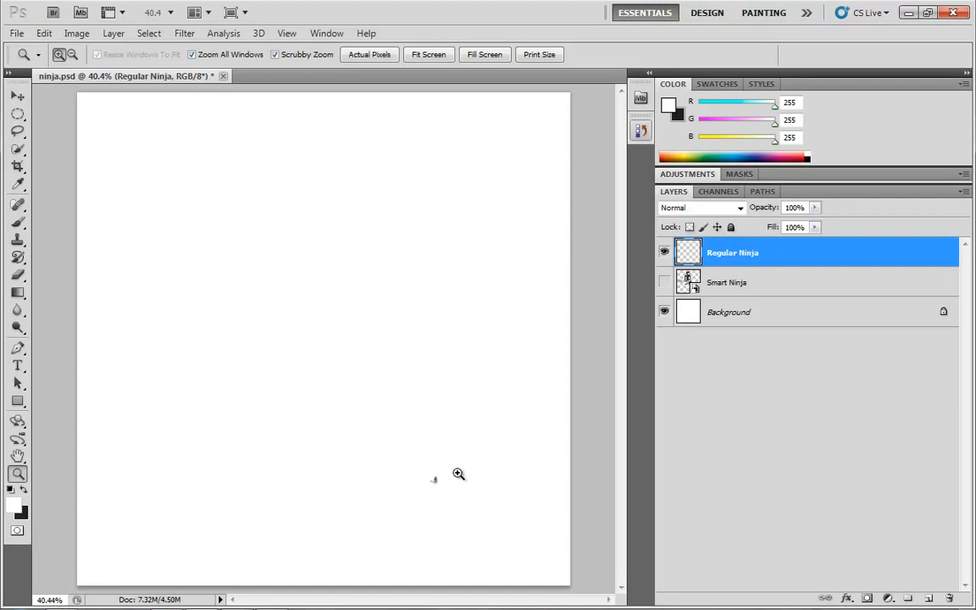
- Enlarge the tiny Regular Ninja layer to about 4610.45% and move it to about the centre of the canvas
key("v")
key("ctrl+t")
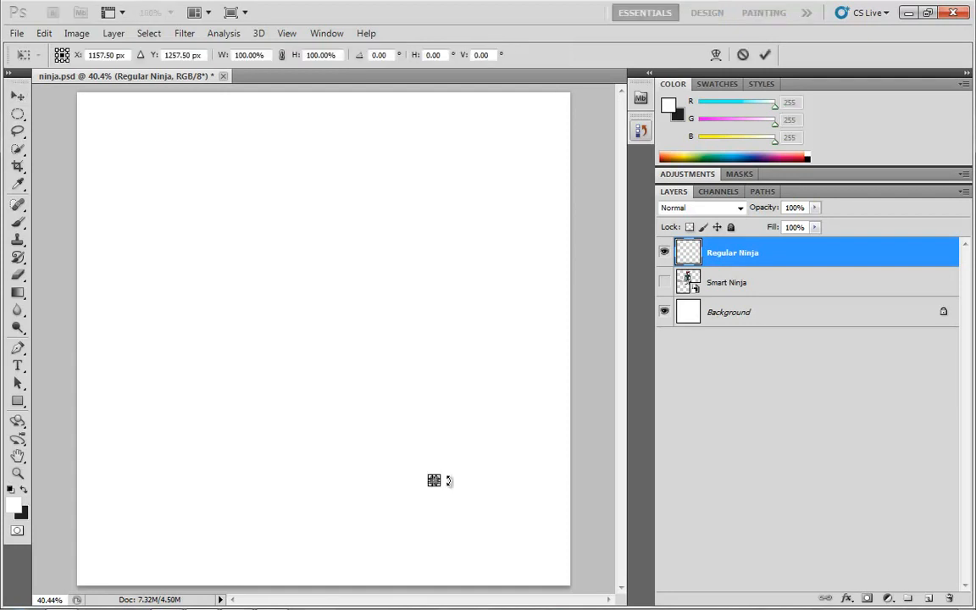
left_click_drag(426, 474, 142, 138)
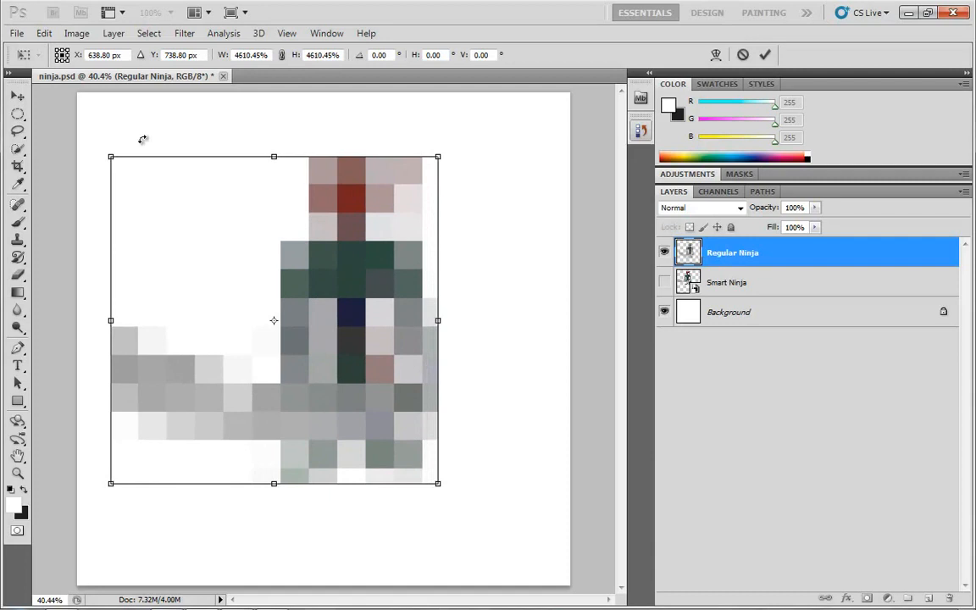
left_click_drag(322, 267, 367, 276)
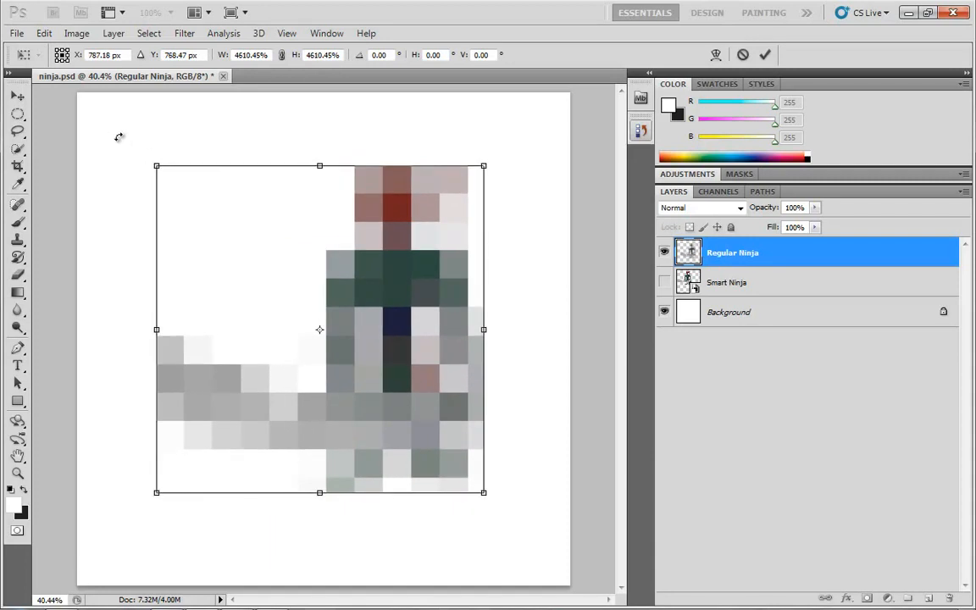
key("Return")
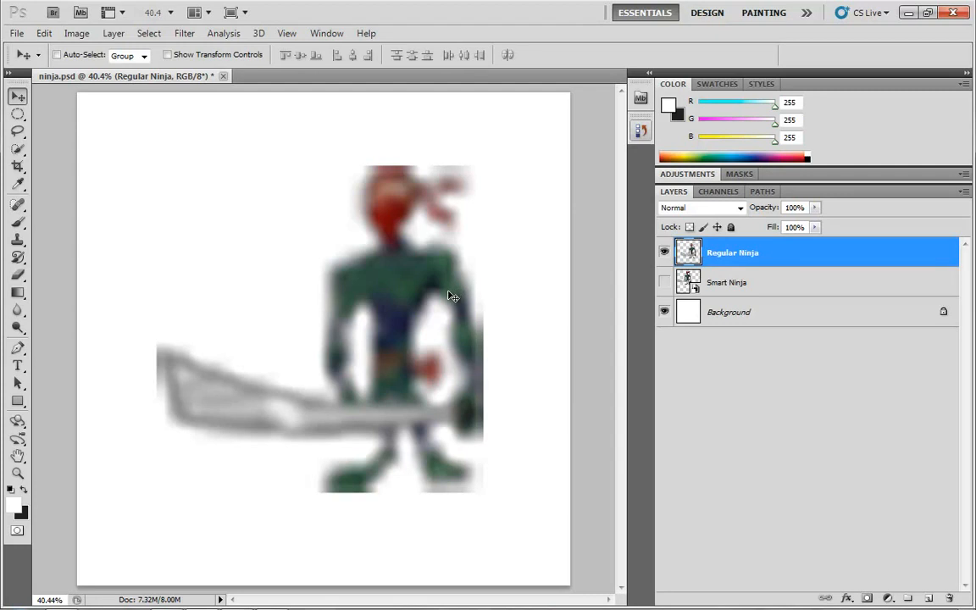
- Show the Smart Ninja layer in place of the Regular Ninja and move the smart ninja to about the canvas centre
left_click(664, 282)
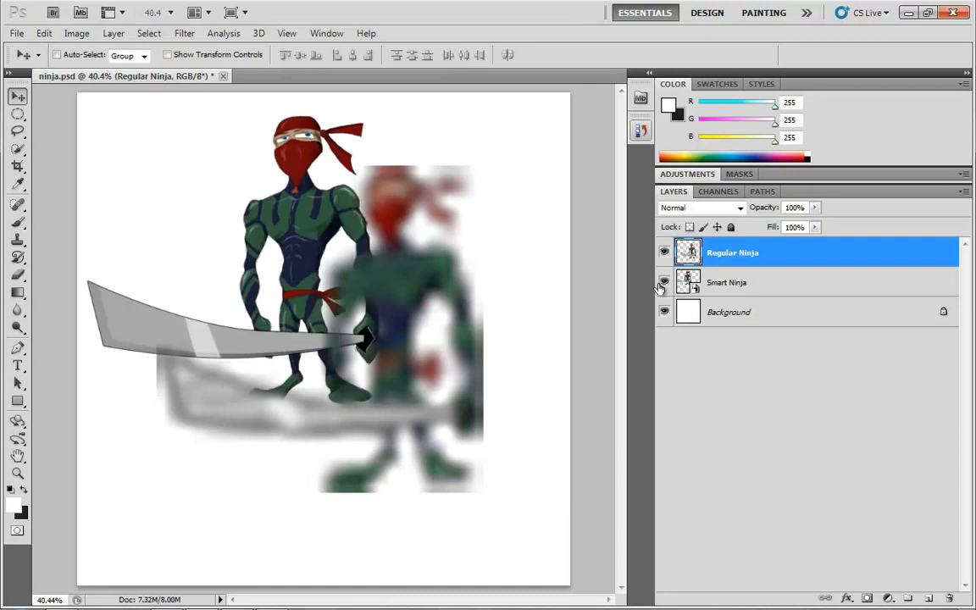
left_click(664, 253)
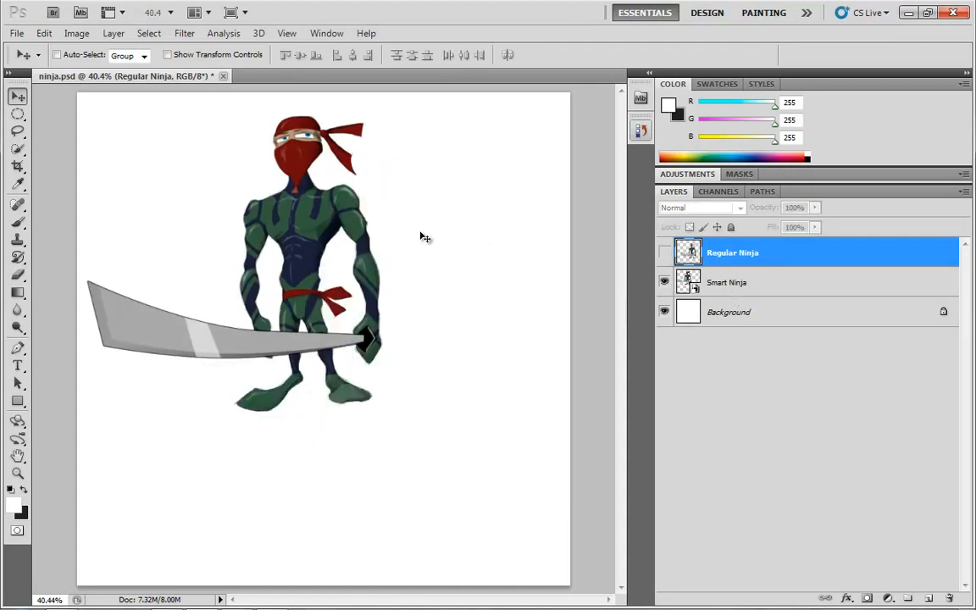
left_click(347, 246, "ctrl")
left_click_drag(282, 213, 343, 283)
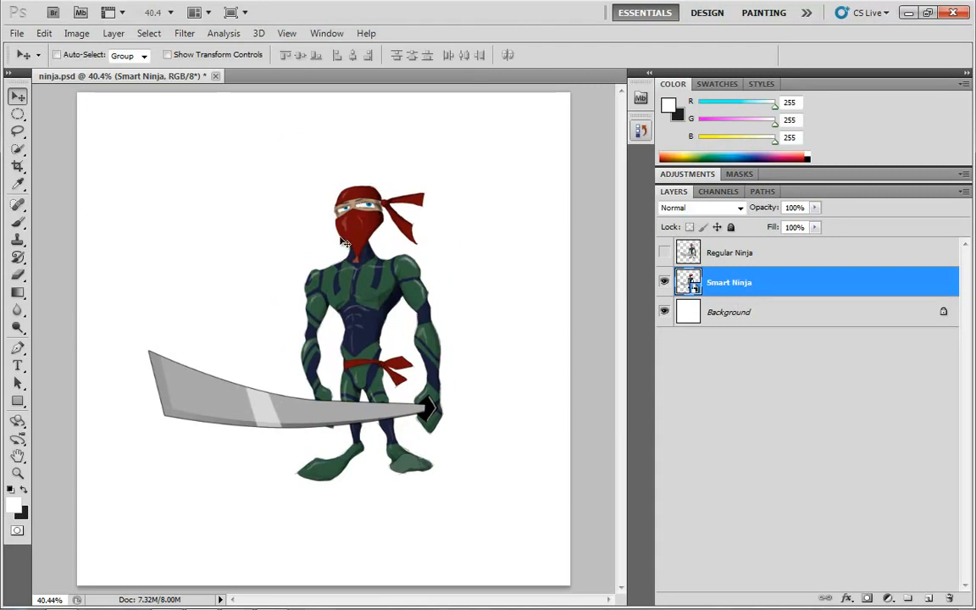
- Scale the Smart Ninja layer down to about 1.96% width and 2.21% height toward its lower-right corner
key("ctrl+t")
left_click_drag(144, 187, 438, 473)
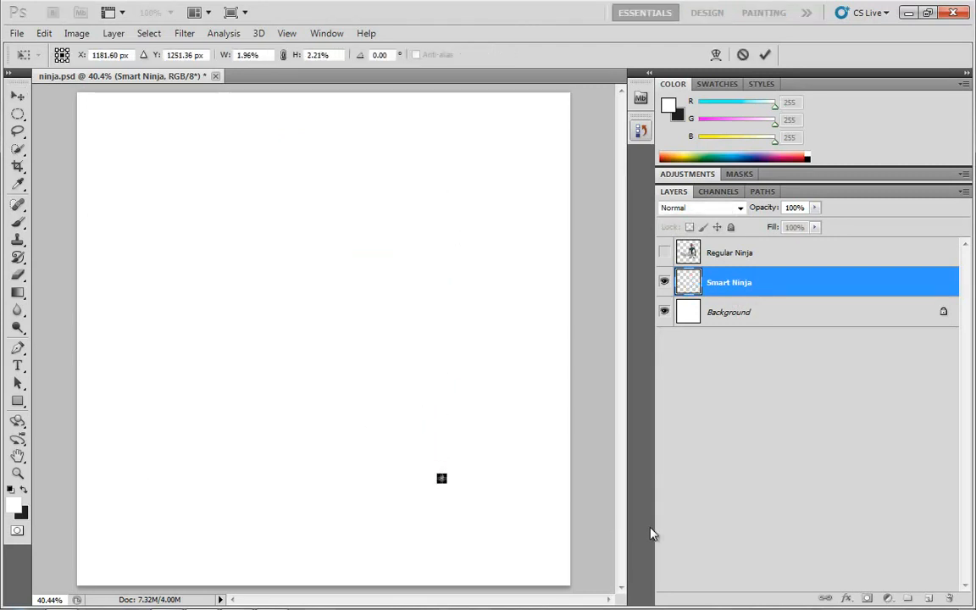
key("Return")
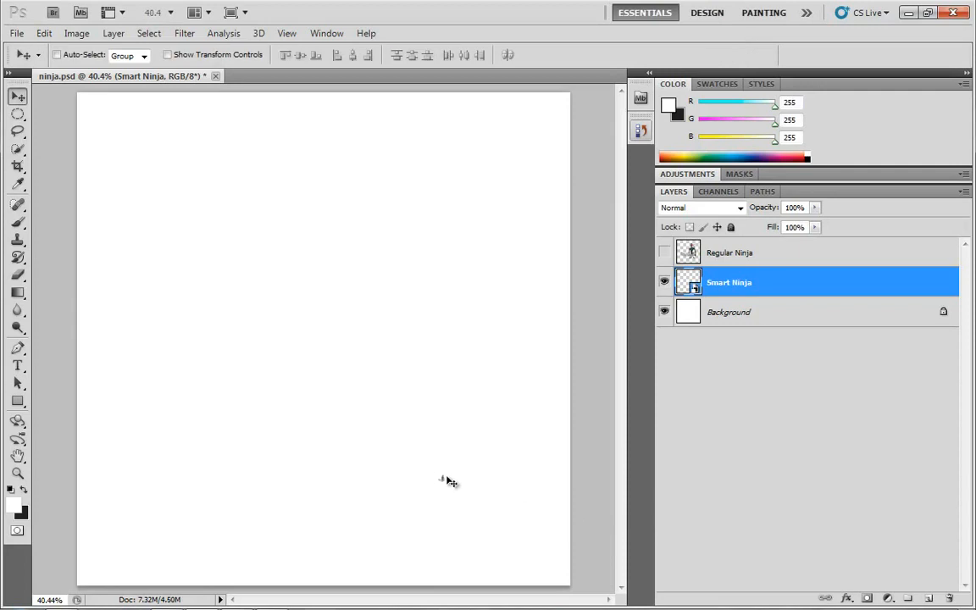
- Enlarge the tiny Smart Ninja from its lower-right corner until it spans most of the canvas
key("ctrl+t")
left_click_drag(442, 476, 104, 144)
key("Return")
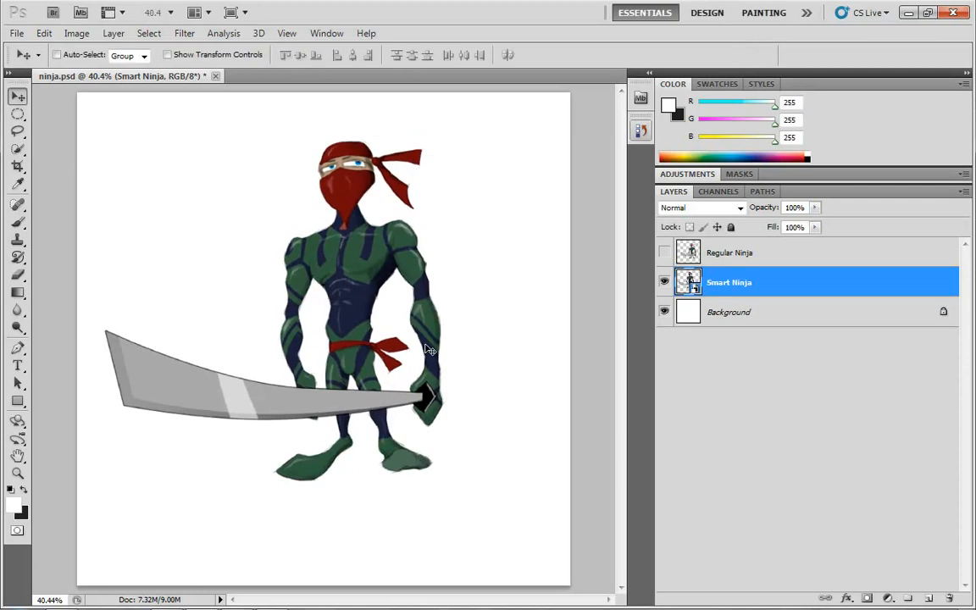
- Try to paint directly on the Smart Ninja smart object with the Brush tool, declining to rasterize it
left_click(695, 252)
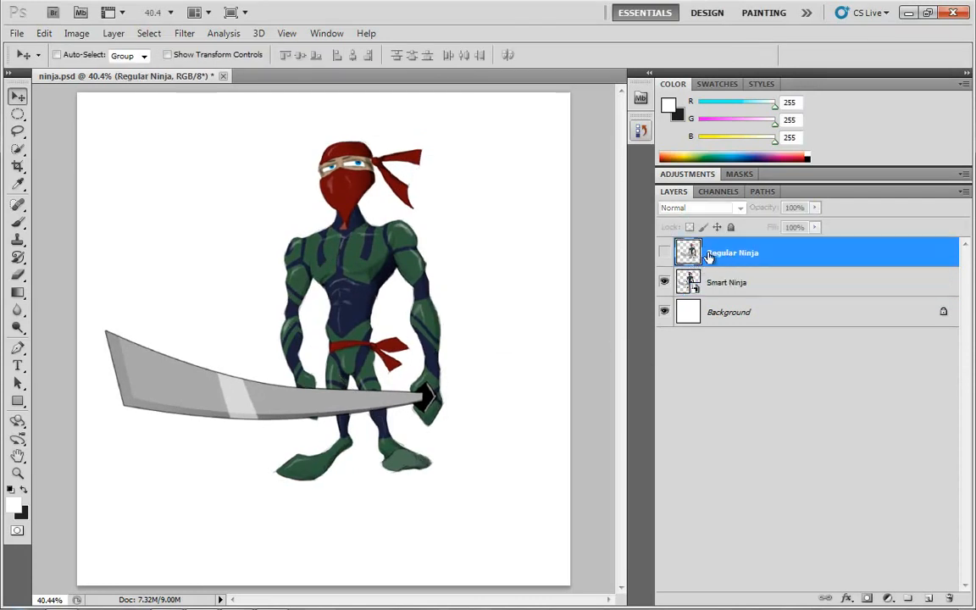
left_click(721, 283)
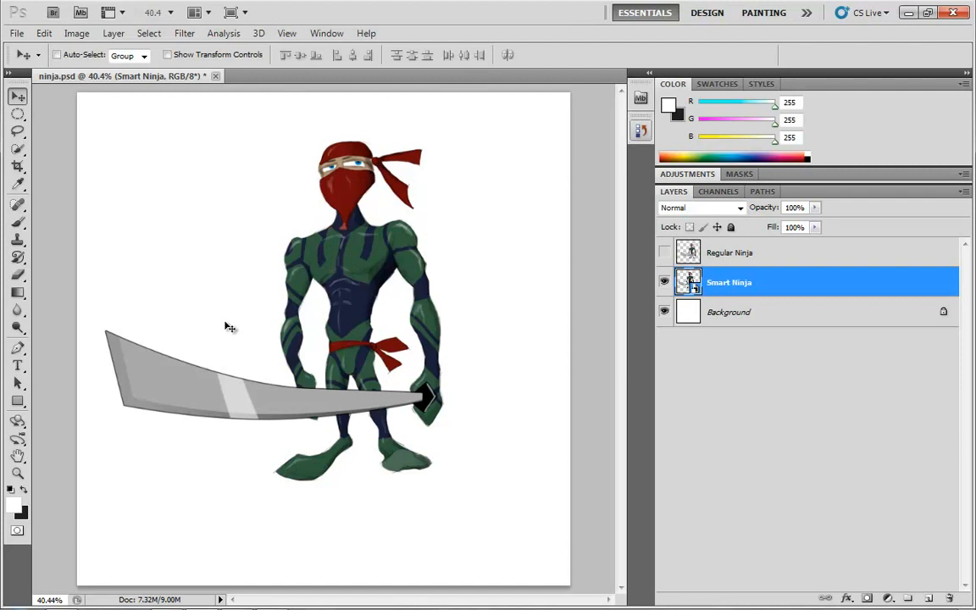
key("b")
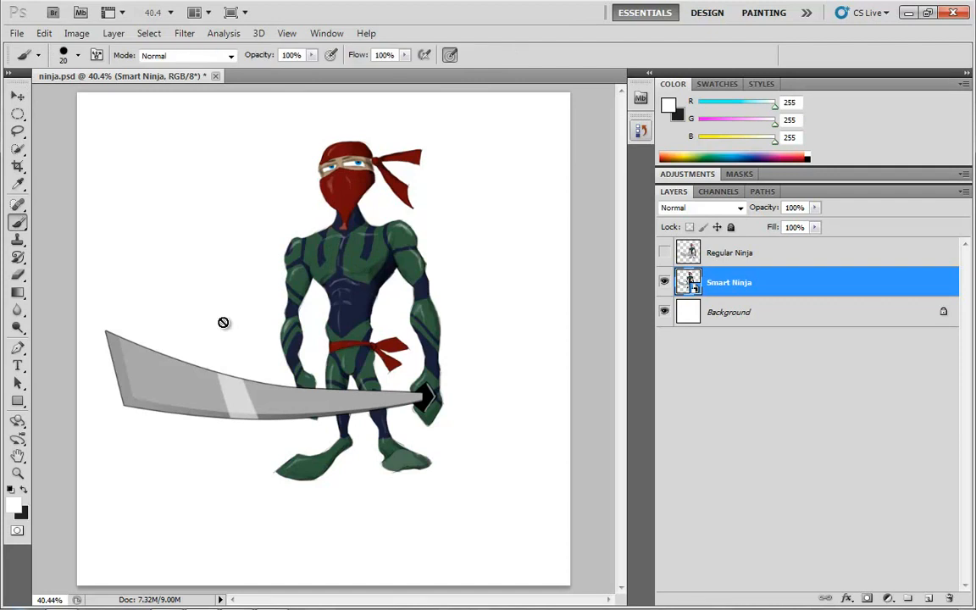
left_click(329, 243)
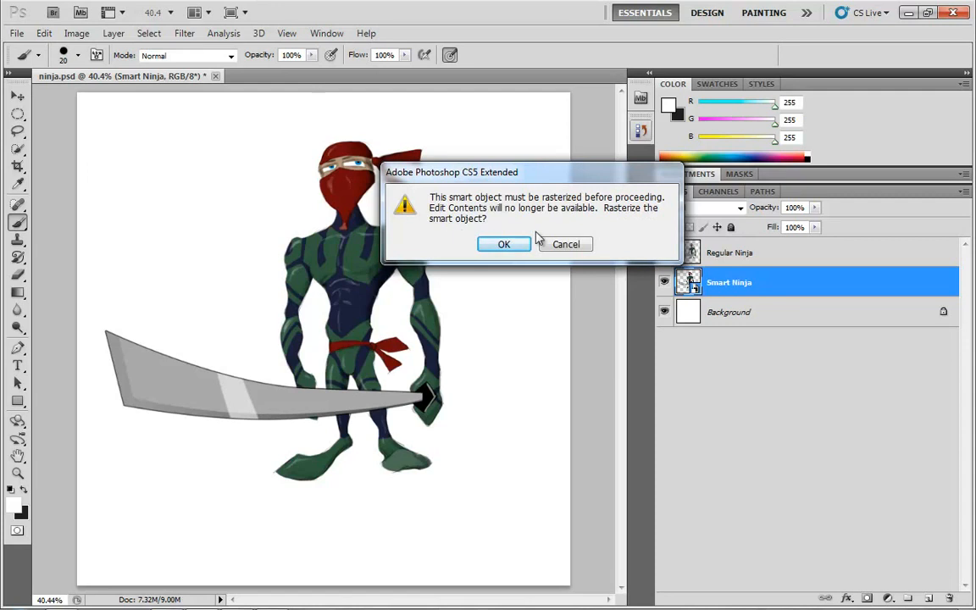
left_click(566, 245)
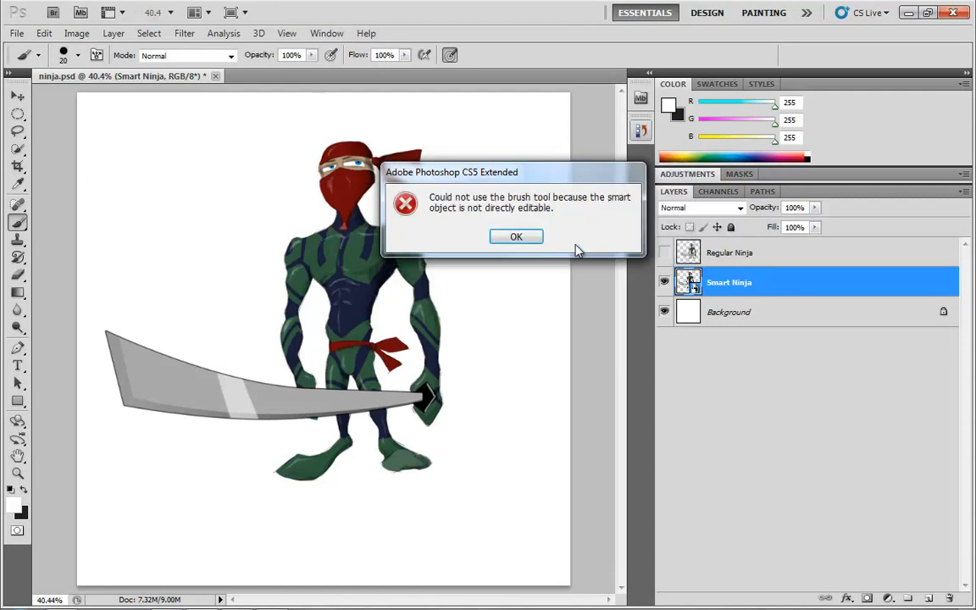
left_click(517, 237)
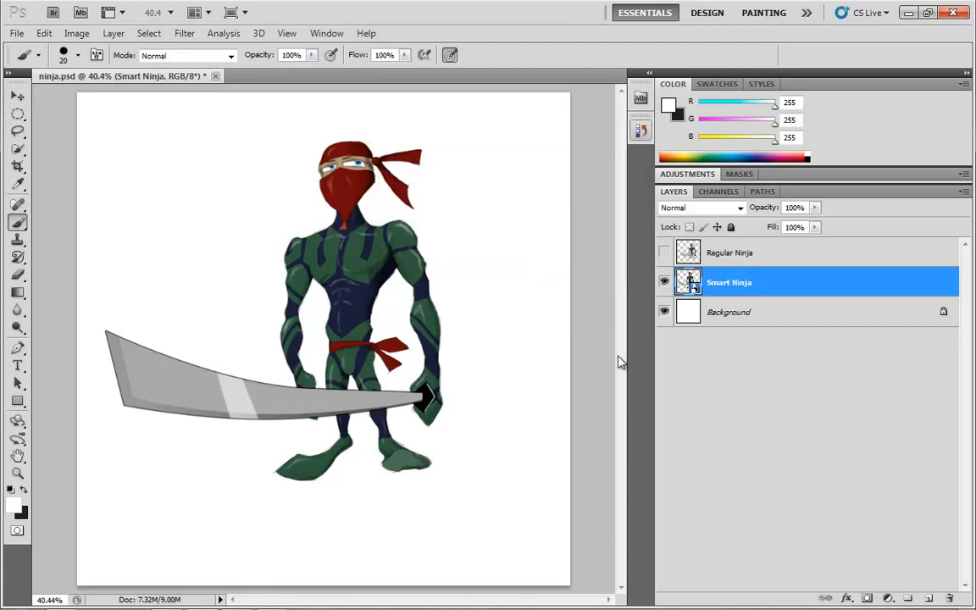
- Open the Smart Ninja smart object's contents and paint a white smiley face on the ninja's chest
double_click(690, 282)
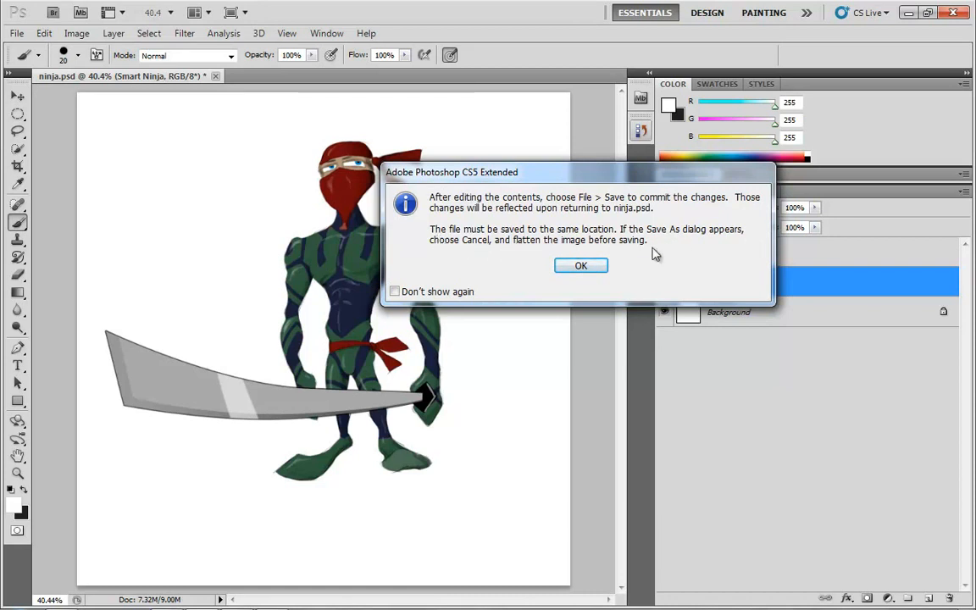
left_click(580, 266)
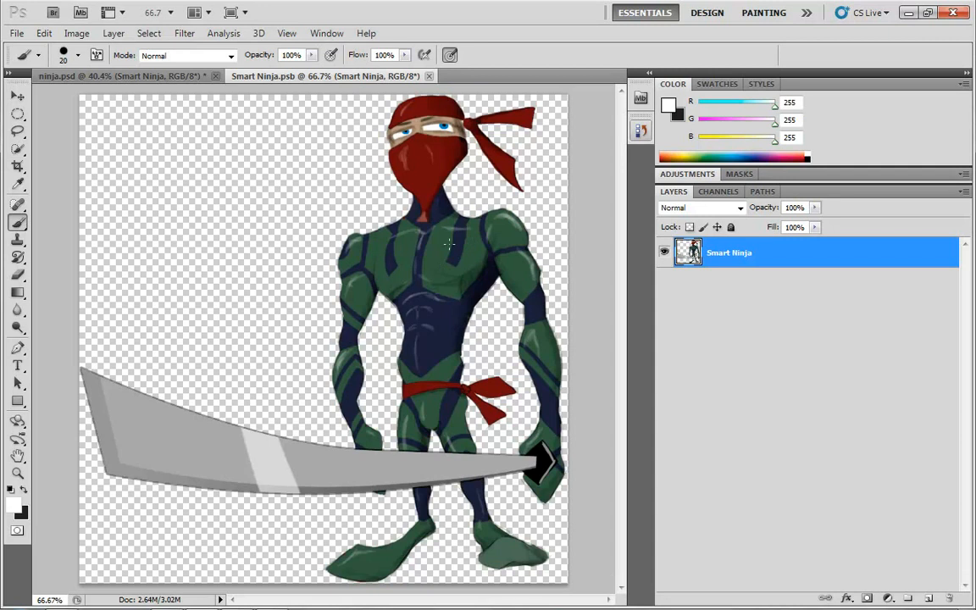
mouse_move(439, 240)
left_mouse_down()
mouse_move(439, 258)
mouse_move(459, 258)
mouse_move(460, 246)
mouse_move(469, 254)
left_mouse_up()
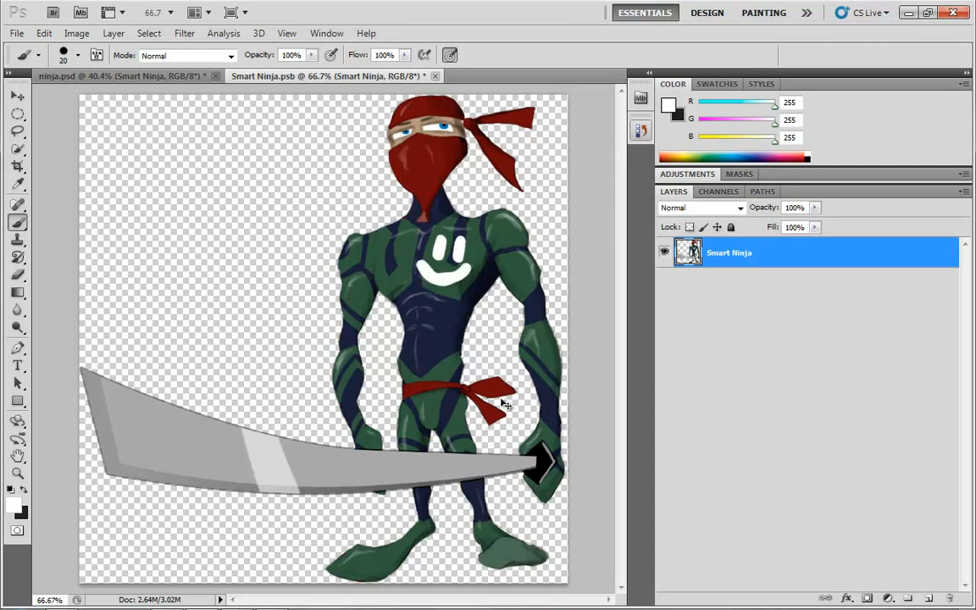
- Save the edited smart object contents and switch back to the ninja.psd document
key("ctrl+s")
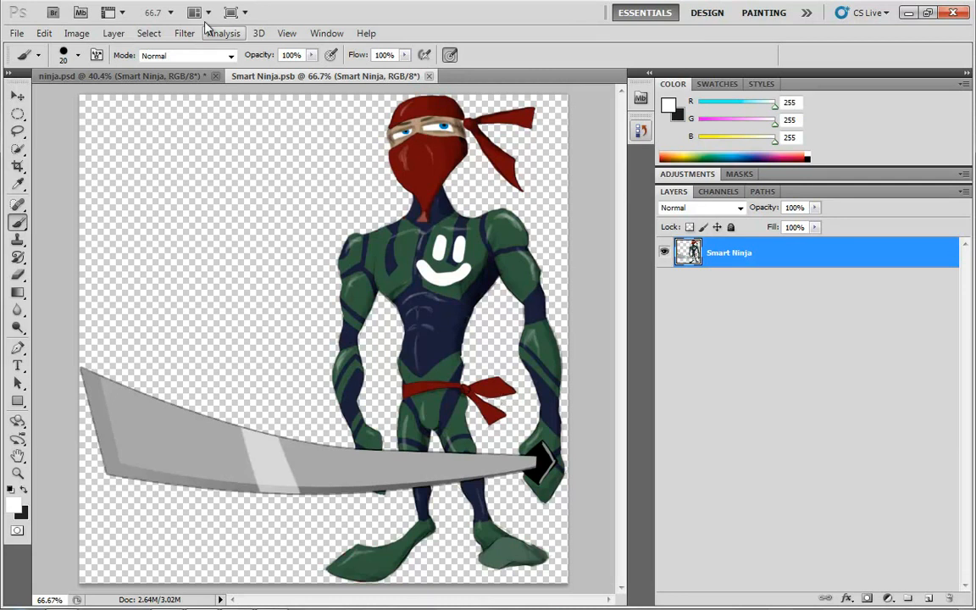
left_click(123, 75)
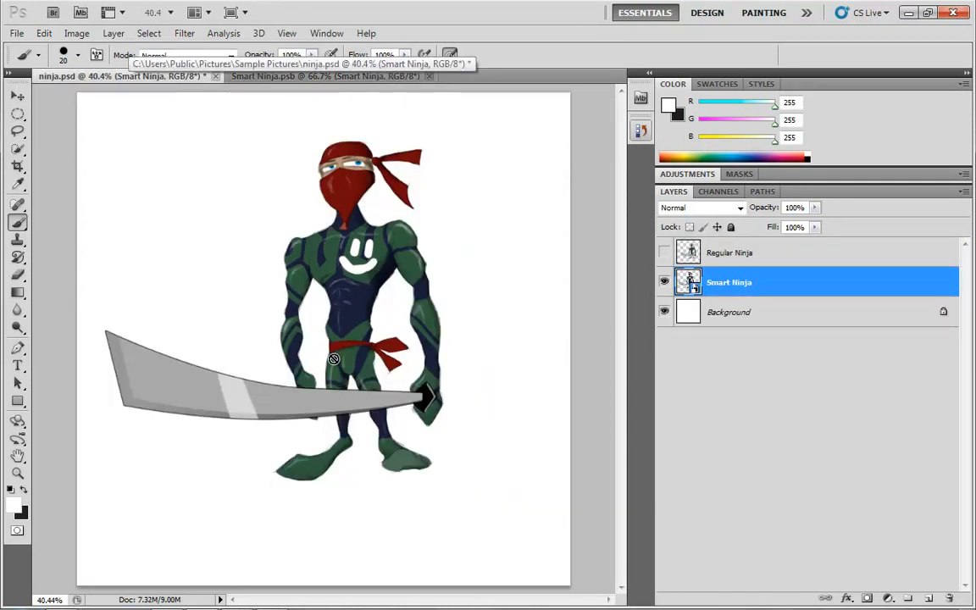
- Undo the smiley face strokes in the Smart Ninja contents, save them, and return to the ninja.psd document
left_click(305, 76)
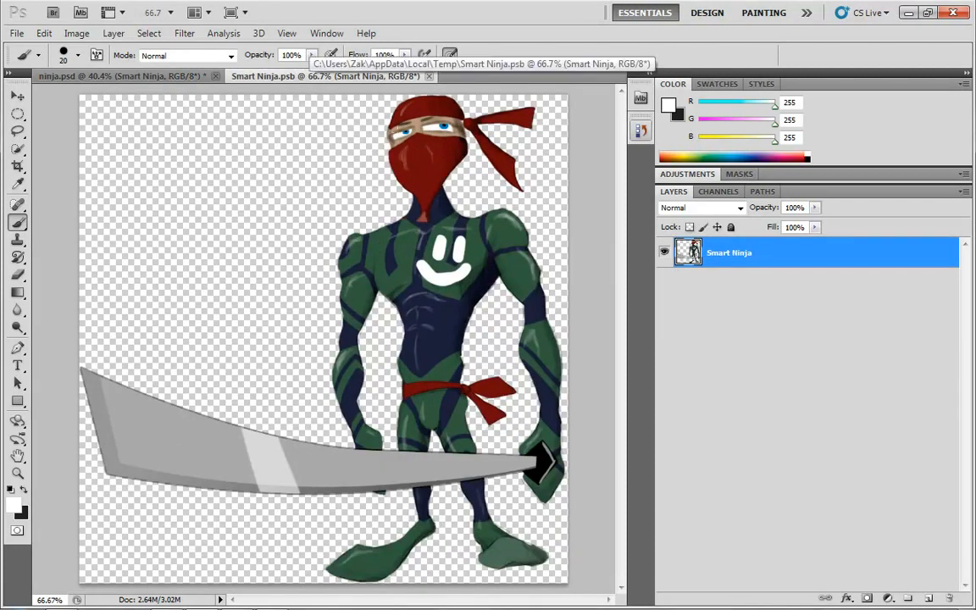
key("ctrl+alt+z")
key("ctrl+alt+z")
key("ctrl+alt+z")
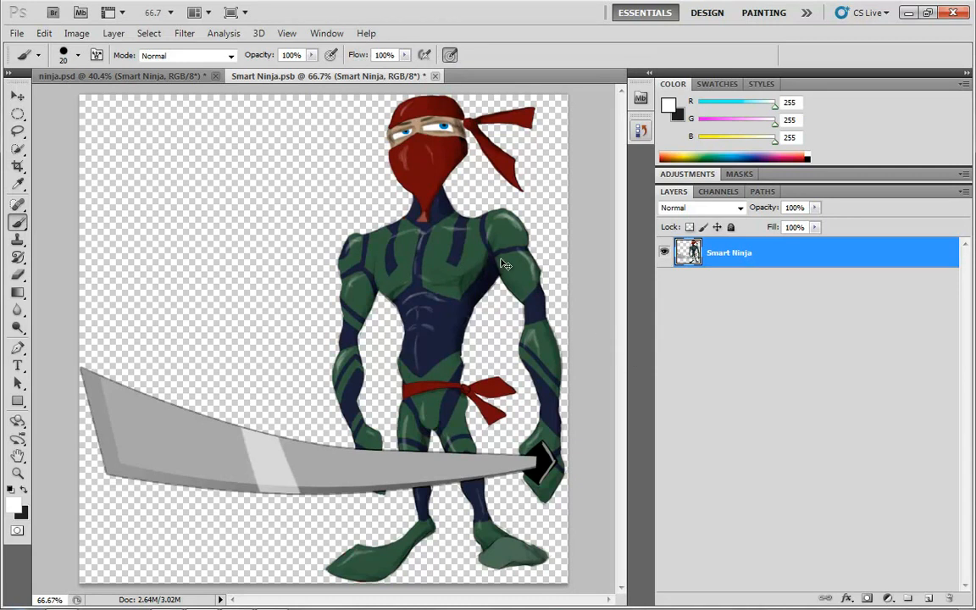
key("ctrl+s")
left_click(156, 76)
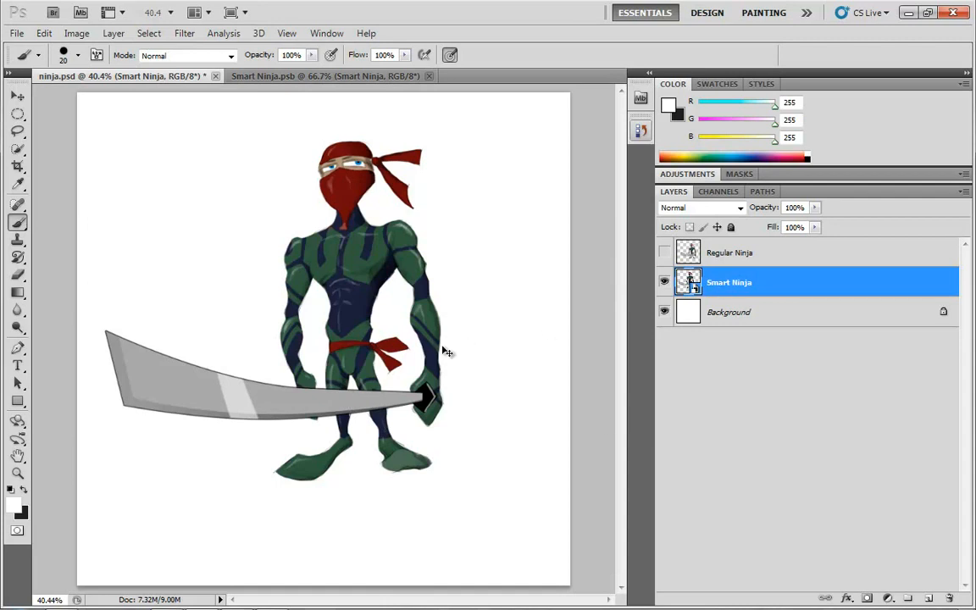
- Distort the Smart Ninja with Free Transform to about 154% width and 80% height, making it short and wide
key("ctrl+t")
left_click_drag(274, 138, 268, 284)
left_click_drag(446, 381, 562, 392)
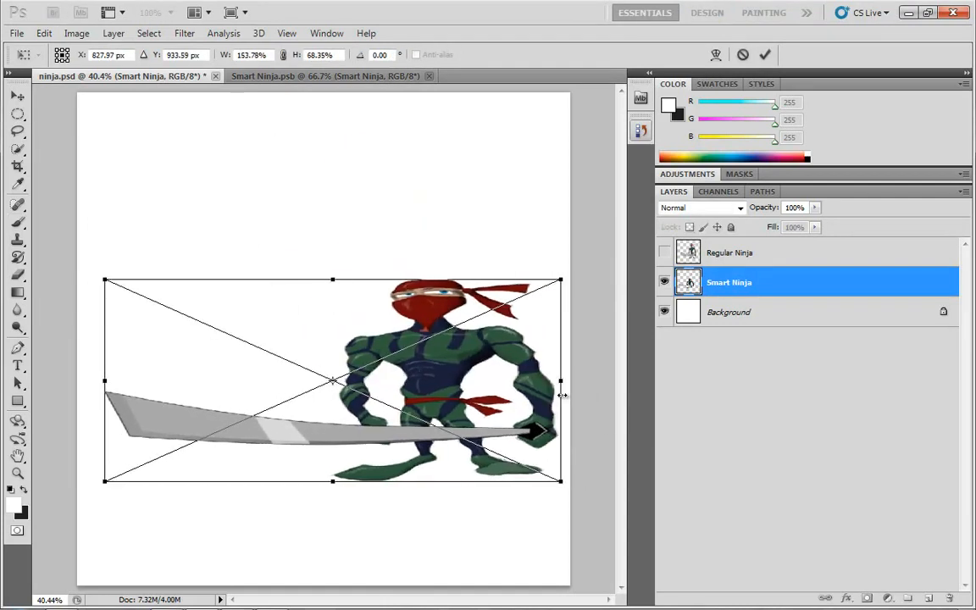
left_click_drag(332, 482, 327, 516)
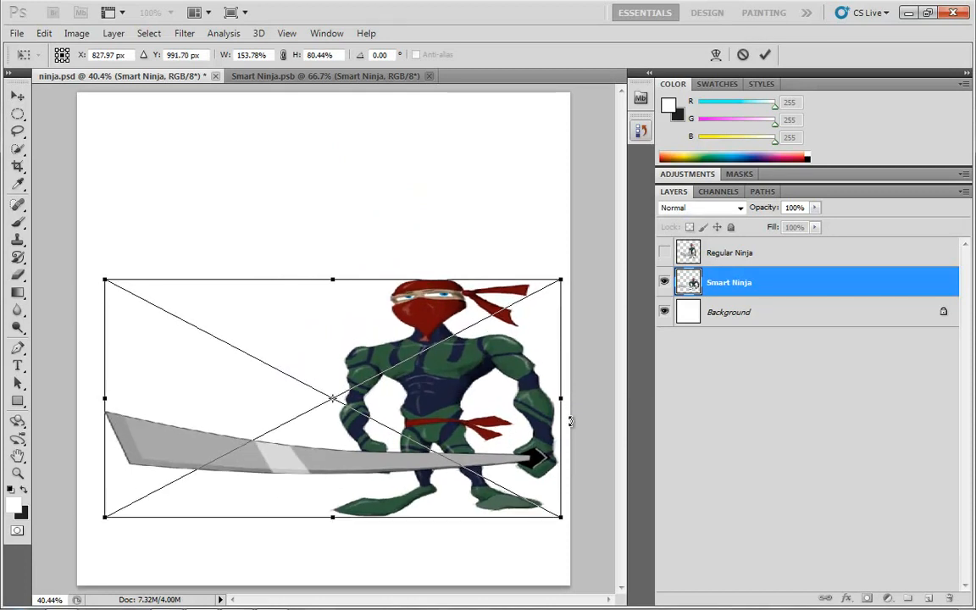
key("Return")
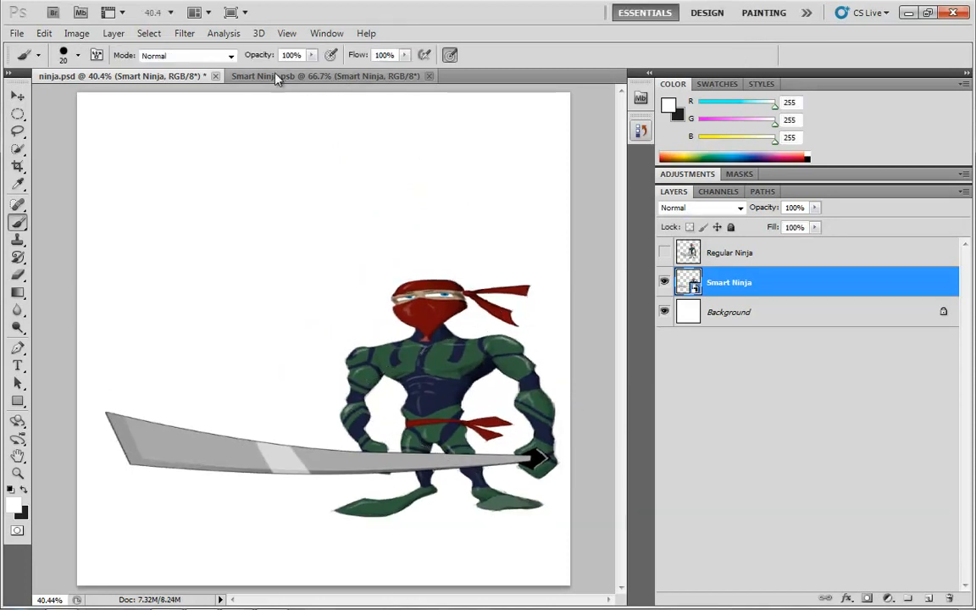
- Hand-write a first name in white across the ninja's chest in the Smart Ninja contents with a 7 px brush
left_click(274, 76)
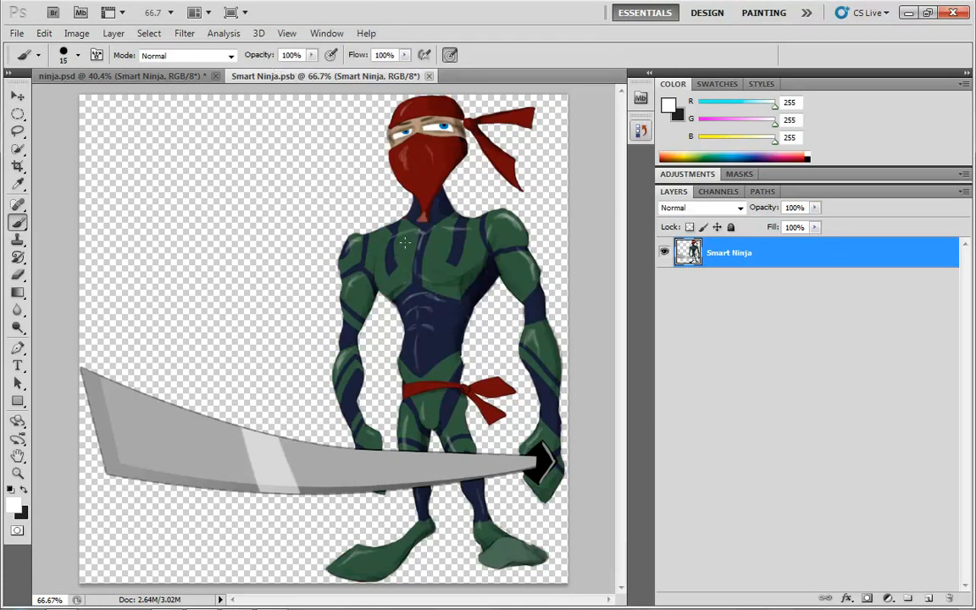
key("bracketleft")
key("bracketleft")
key("bracketleft")
mouse_move(399, 267)
left_mouse_down()
mouse_move(423, 279)
mouse_move(430, 256)
left_mouse_up()
key("ctrl+z")
left_click_drag(442, 238, 453, 249)
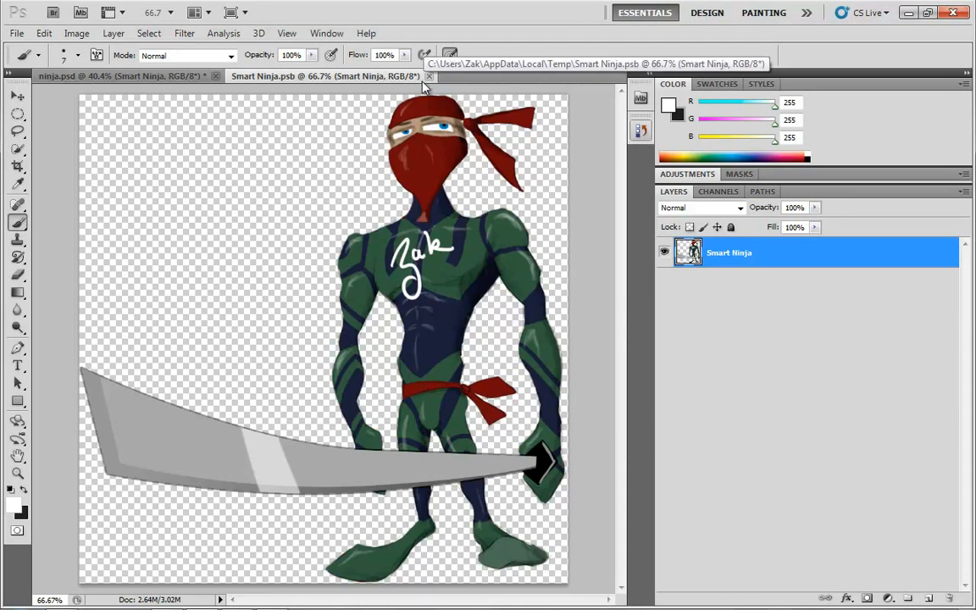
- Save the lettered smart object contents and compare them with the distorted ninja in ninja.psd
key("ctrl+s")
left_click(148, 76)
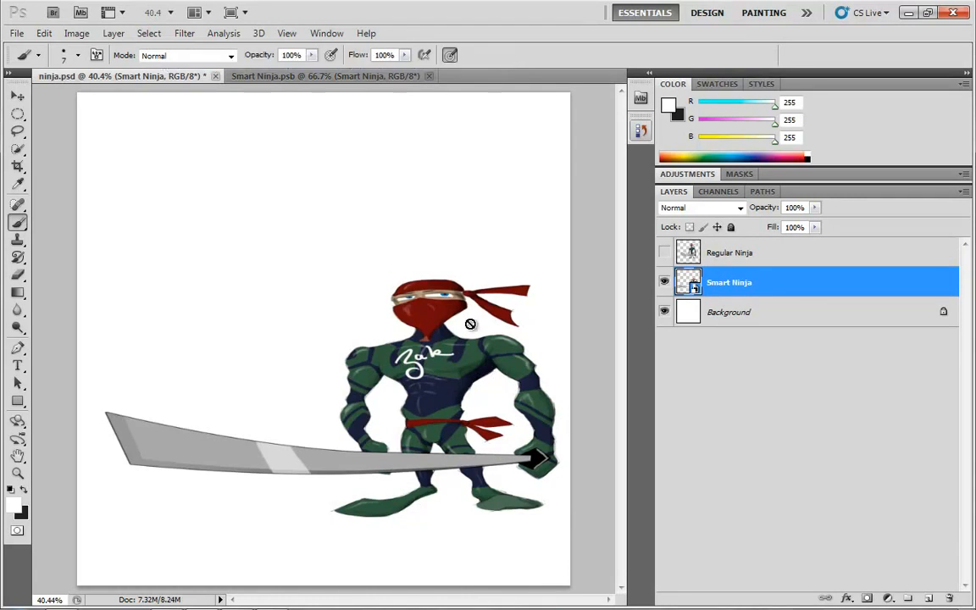
left_click(309, 77)
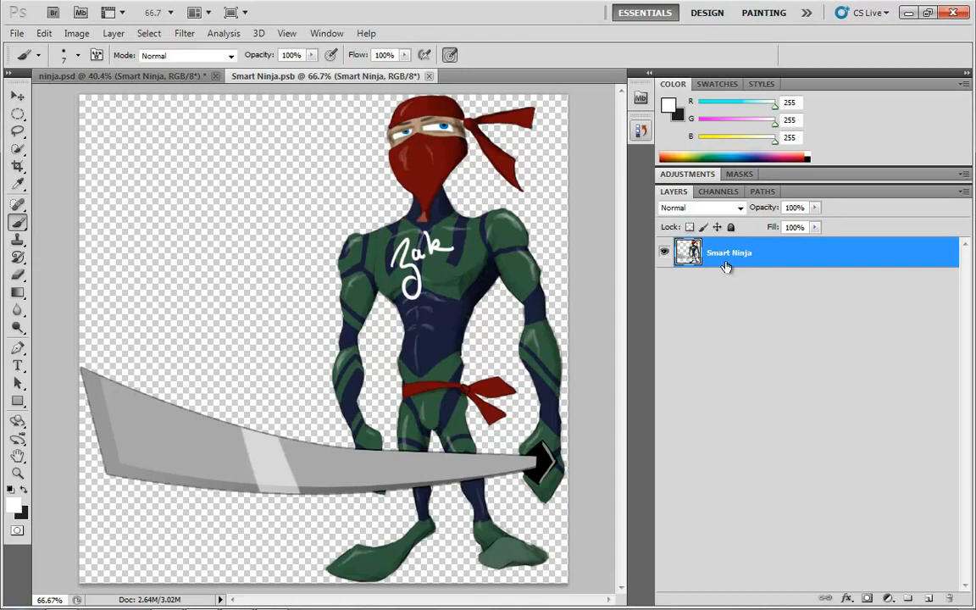
left_click(186, 77)
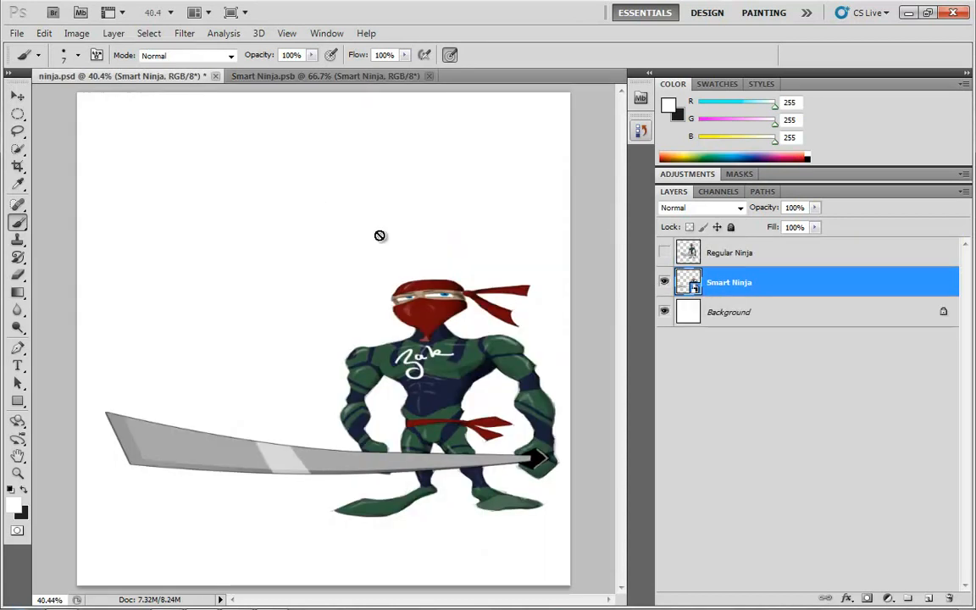
- Shrink the Smart Ninja from its upper-left corner, then set its width and height scale to 100% and apply the transform
key("ctrl+t")
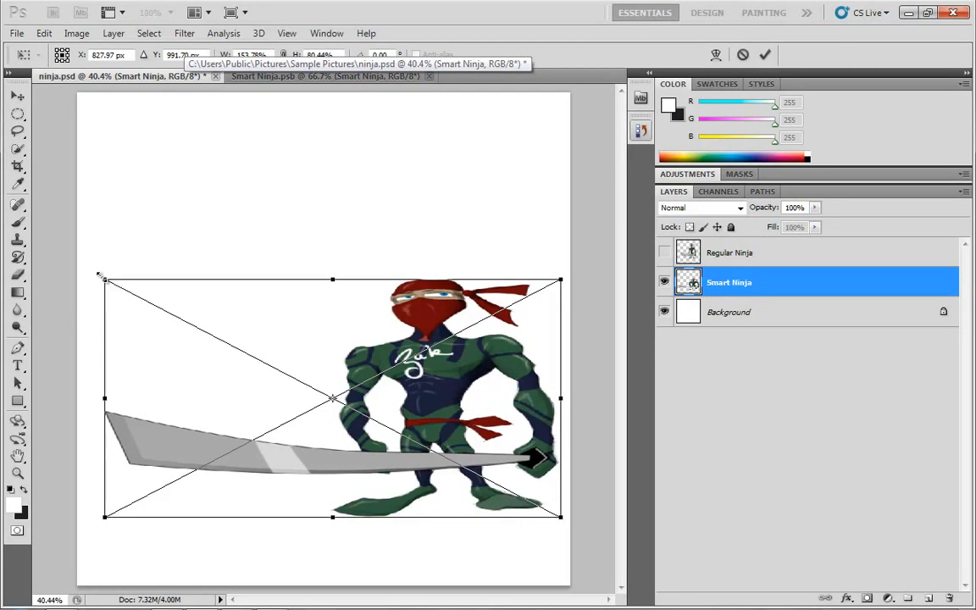
left_click_drag(105, 280, 215, 283)
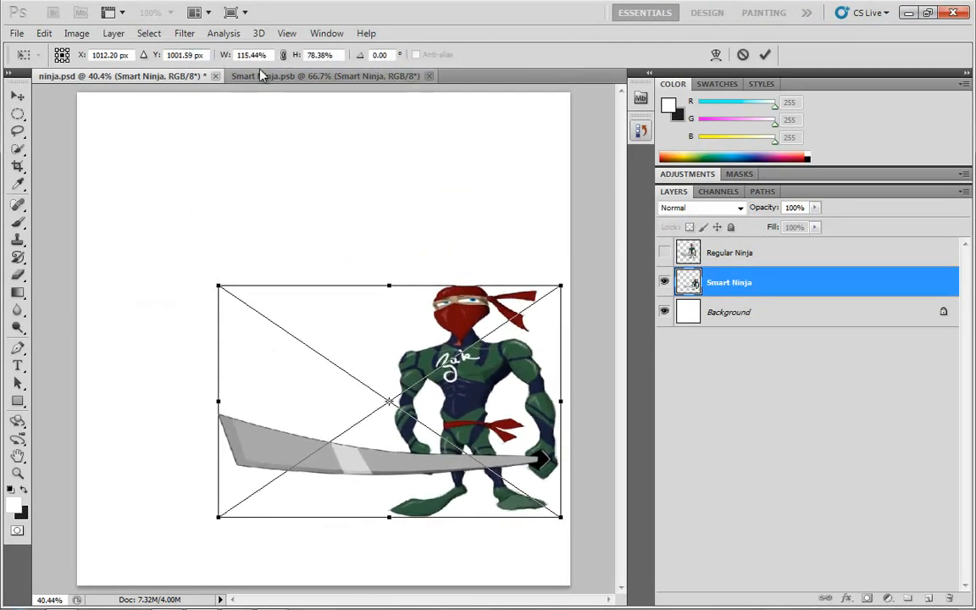
left_click(221, 54)
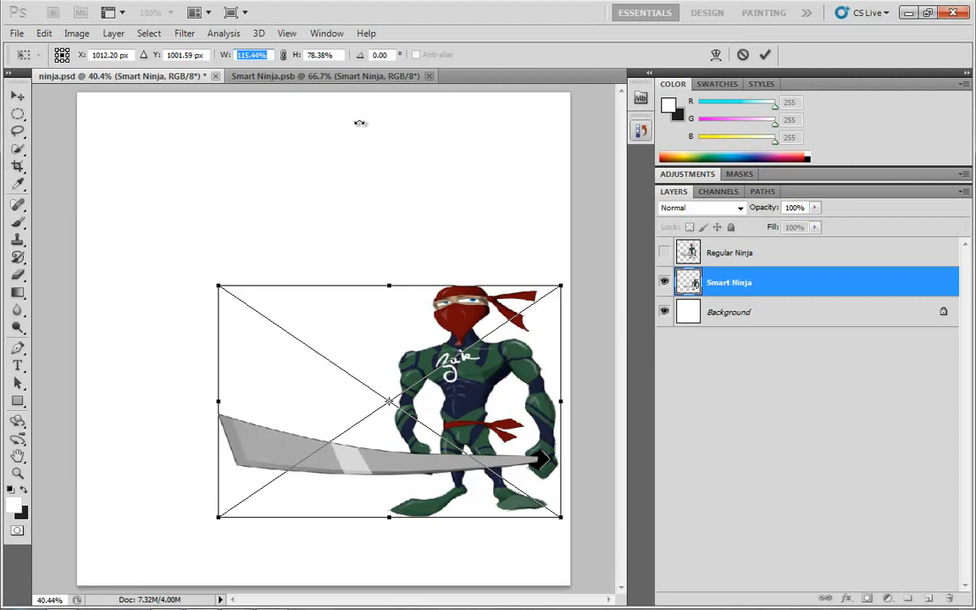
type("100")
key("Tab")
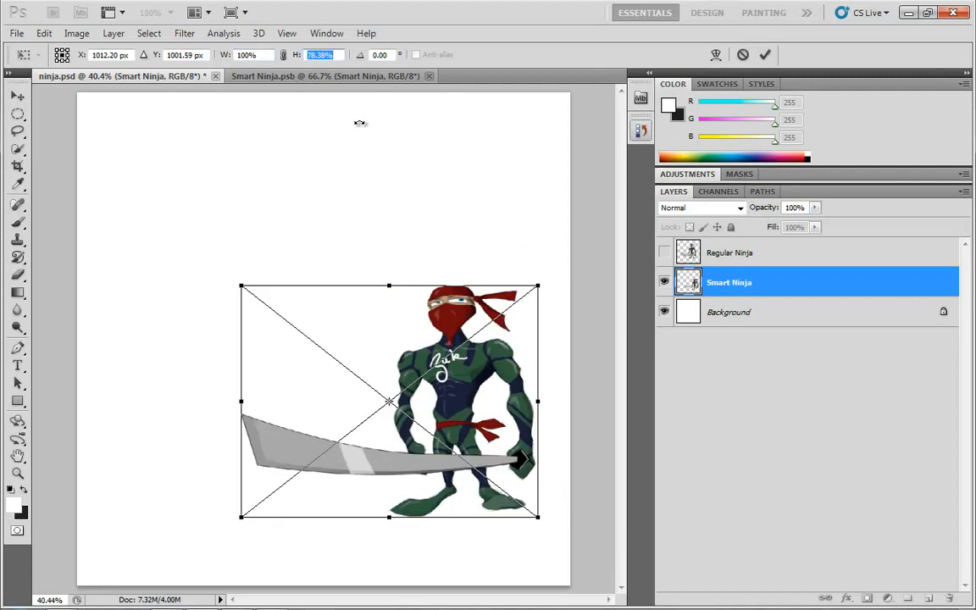
type("100")
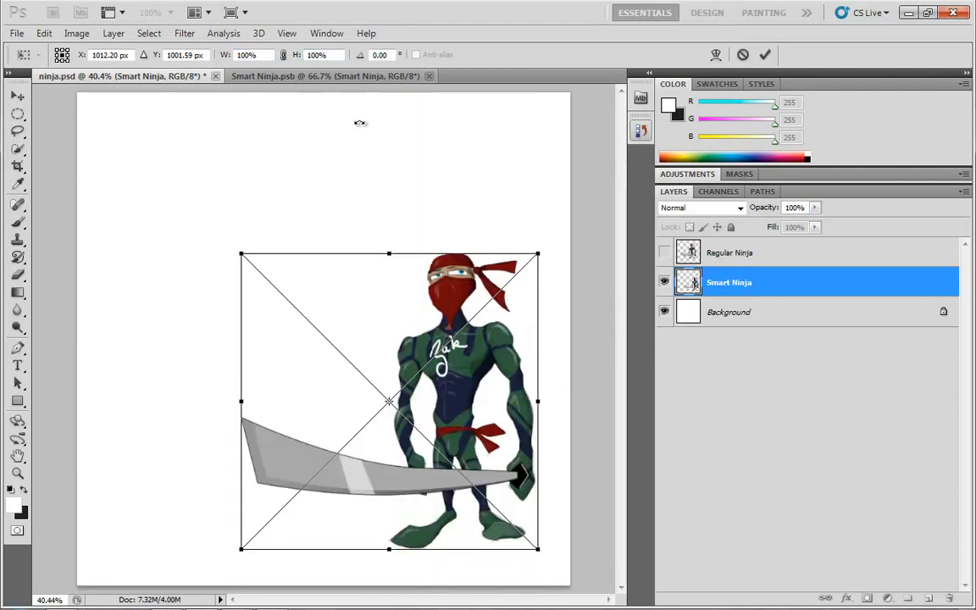
key("Return")
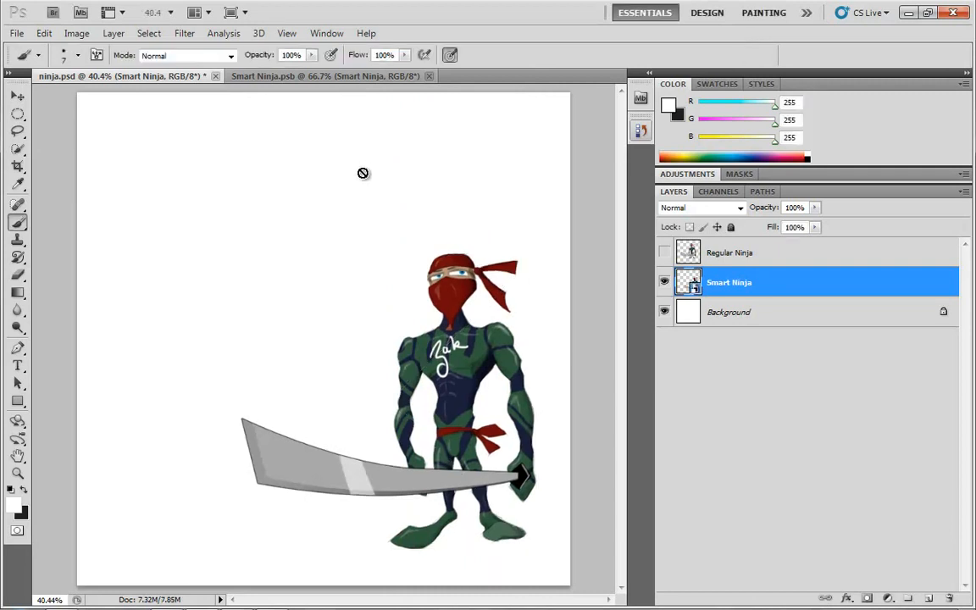
- Undo the handwritten name in the Smart Ninja contents, save them, and close that document
left_click(282, 78)
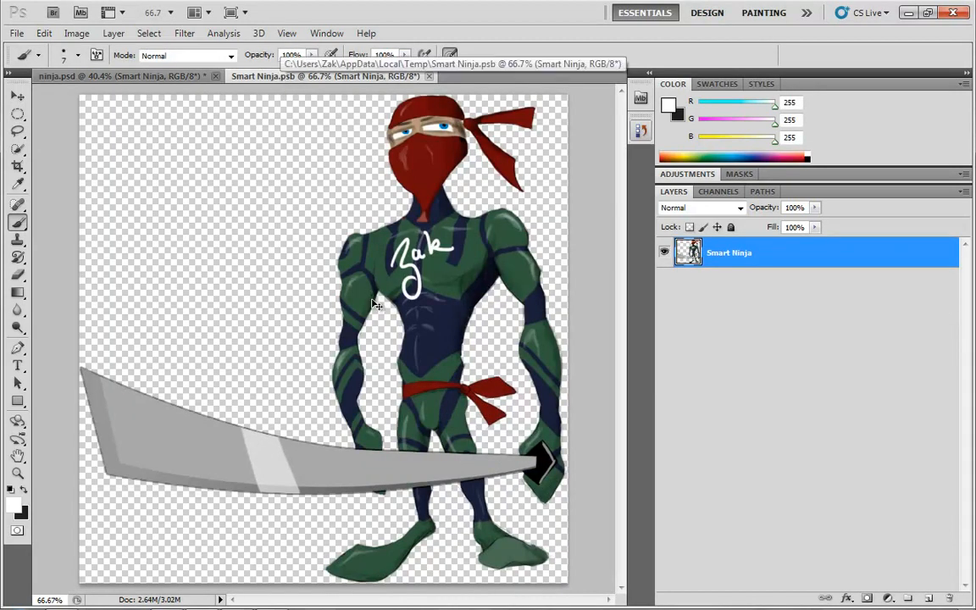
key("ctrl+alt+z")
key("ctrl+alt+z")
key("ctrl+alt+z")
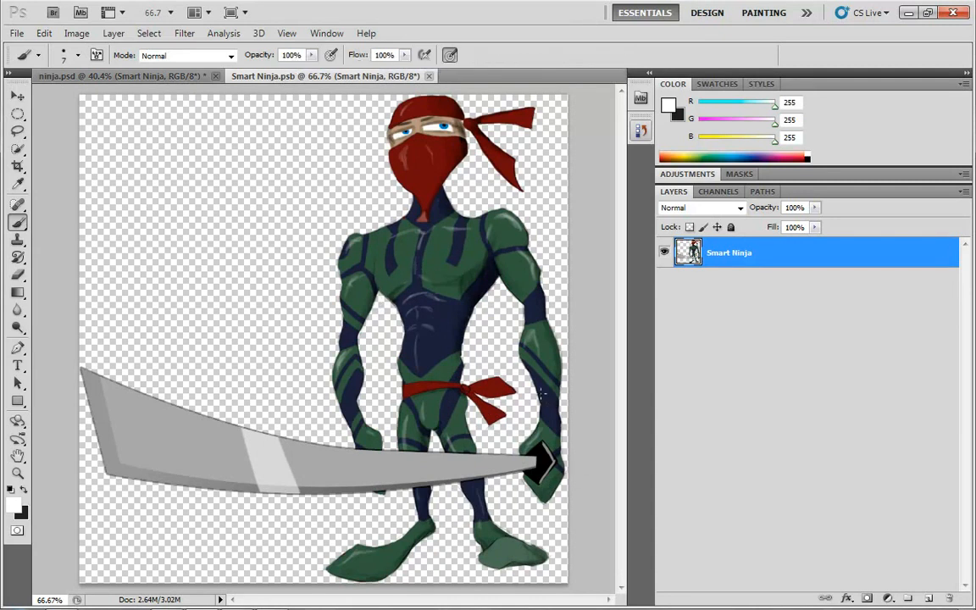
left_click(430, 77)
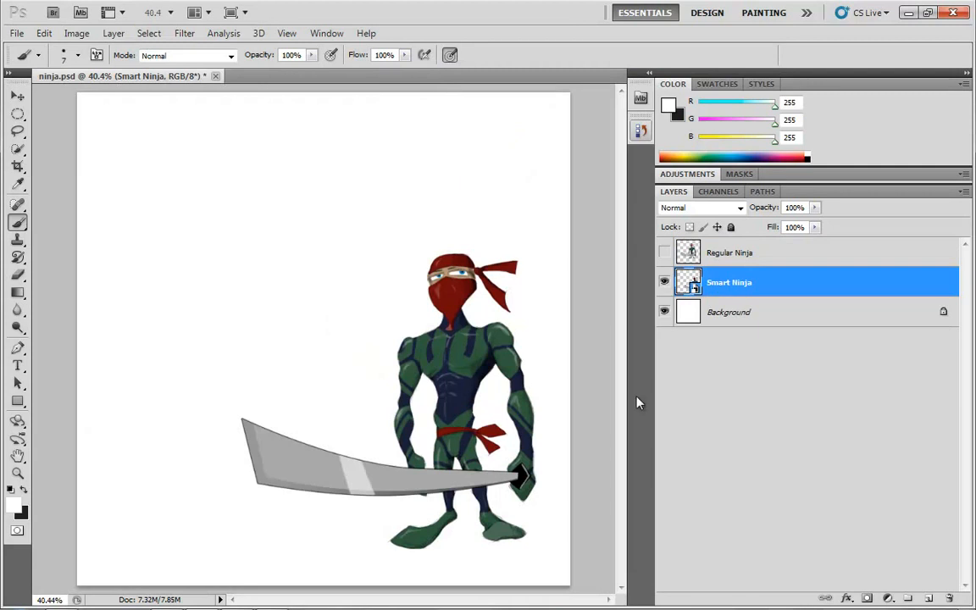
- Place the ninja_LayerExample file from Sample Pictures into ninja.psd at its original size
left_click(18, 34)
left_click(47, 331)
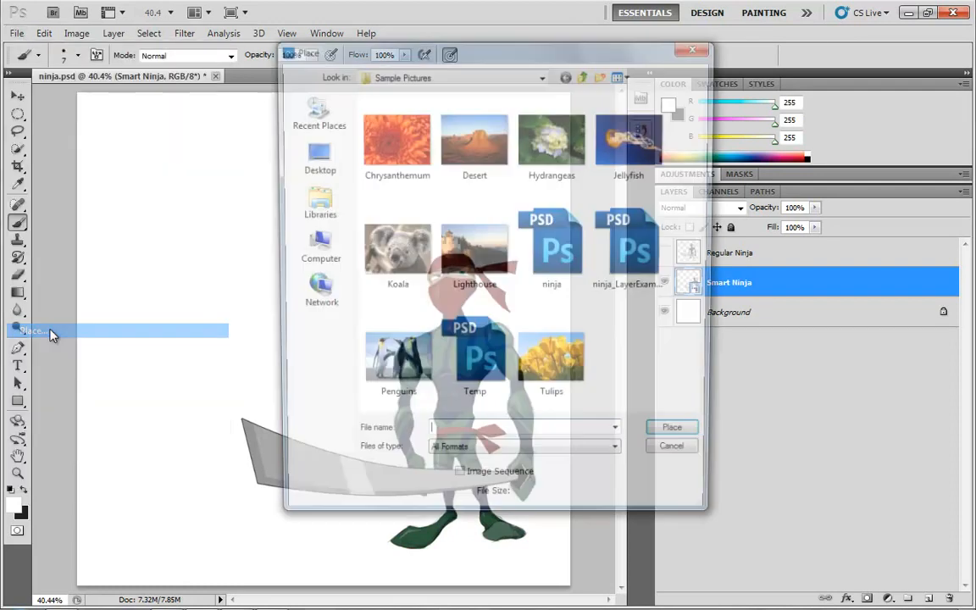
left_click(631, 246)
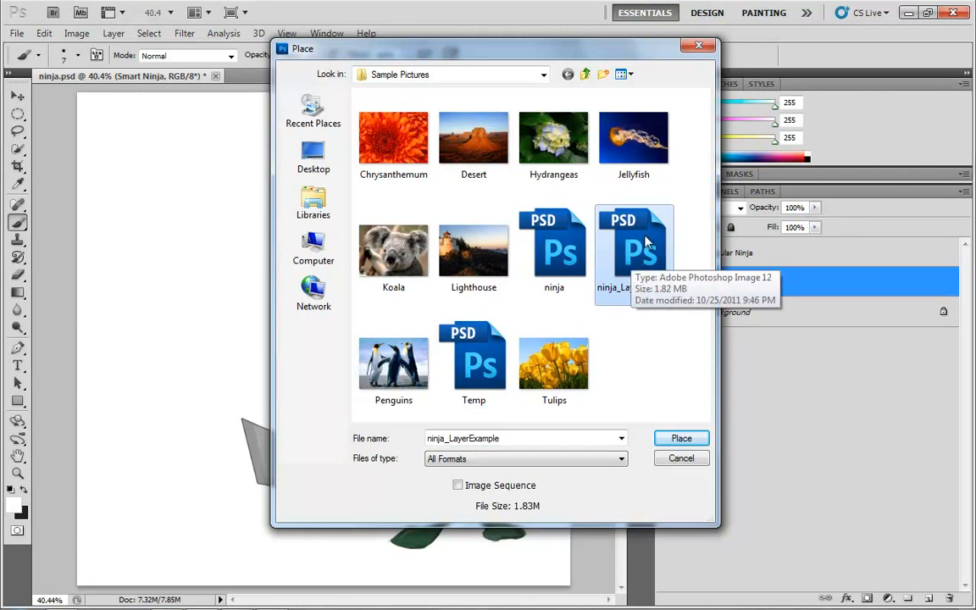
double_click(646, 244)
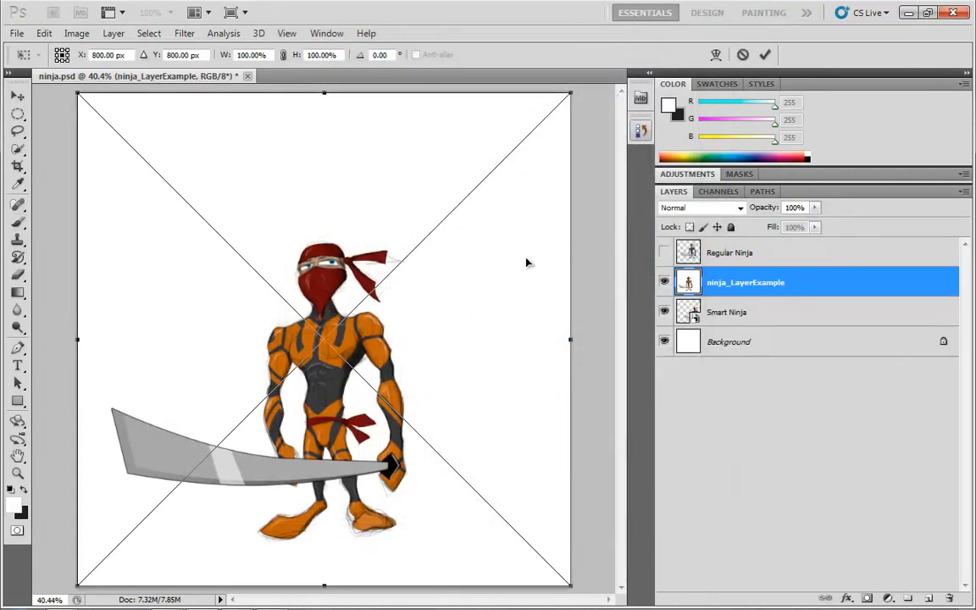
key("Return")
- Move the placed orange ninja up and to the left on the canvas with the Move tool
key("b")
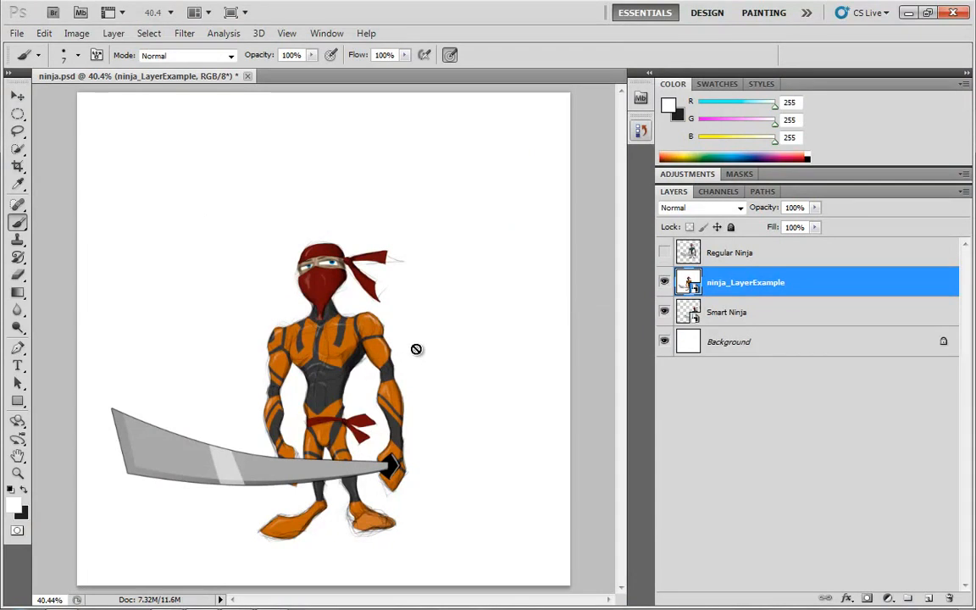
key("c")
key("v")
left_click_drag(316, 376, 252, 325)
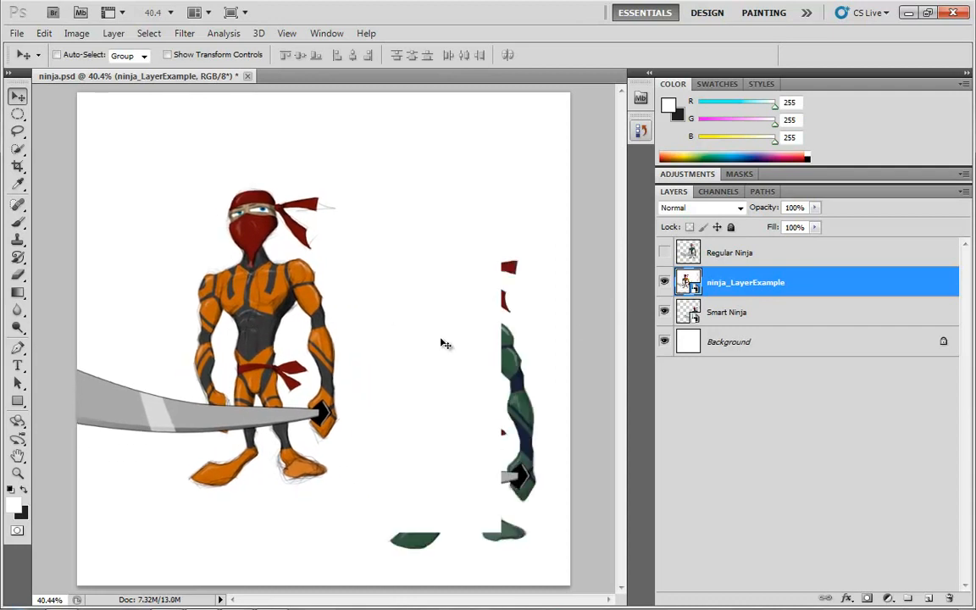
- Try to paint directly on the ninja_LayerExample smart object with the Brush tool, declining to rasterize it
key("b")
left_click(285, 226)
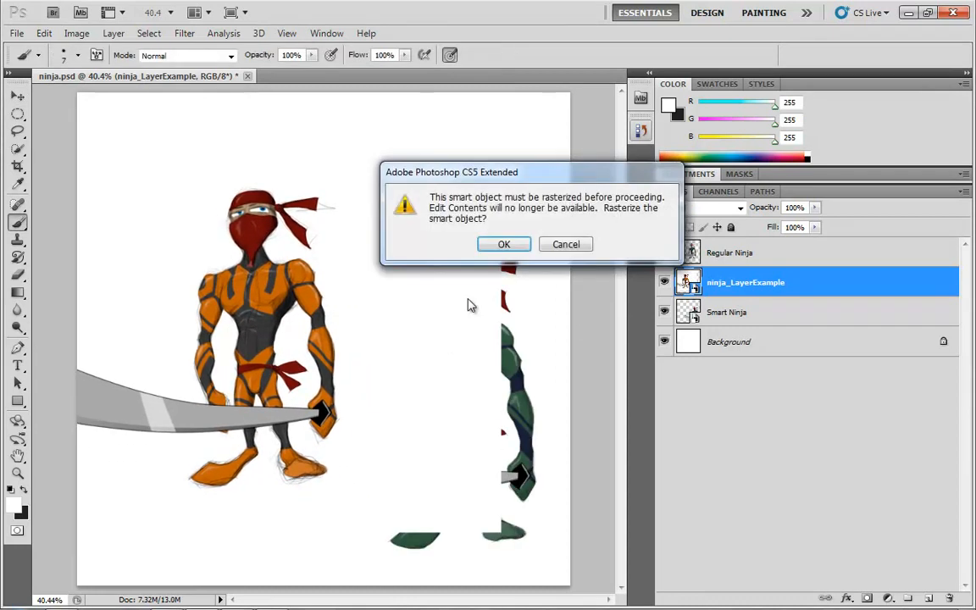
left_click(566, 245)
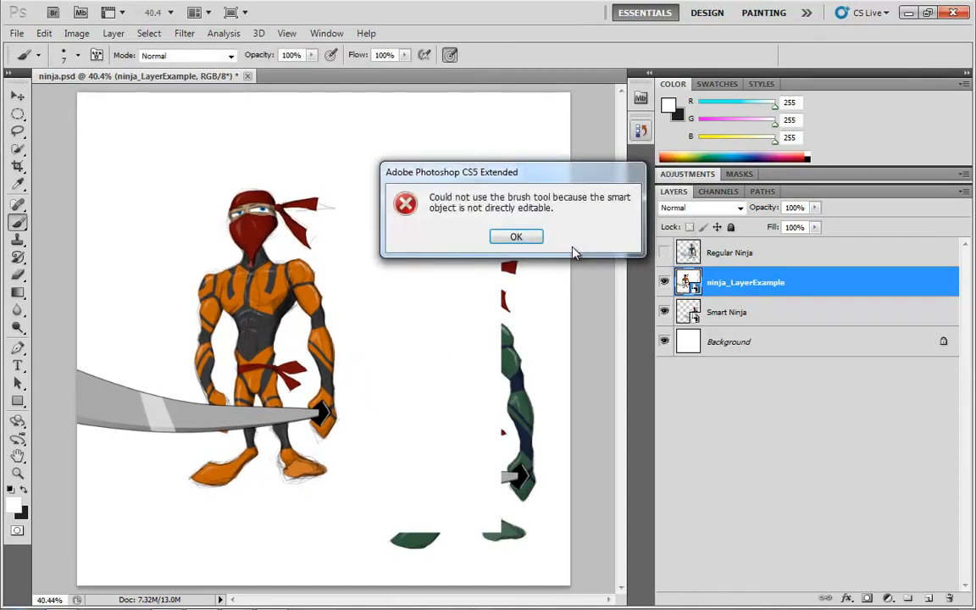
left_click(507, 236)
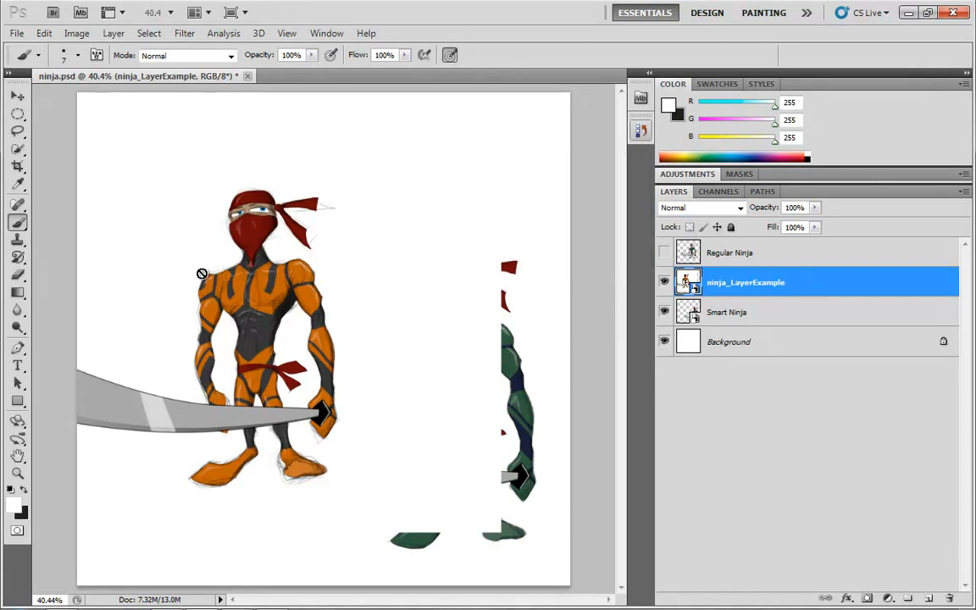
- Open the ninja_LayerExample contents, hide their Background layer, and save them before returning to ninja.psd
double_click(687, 280)
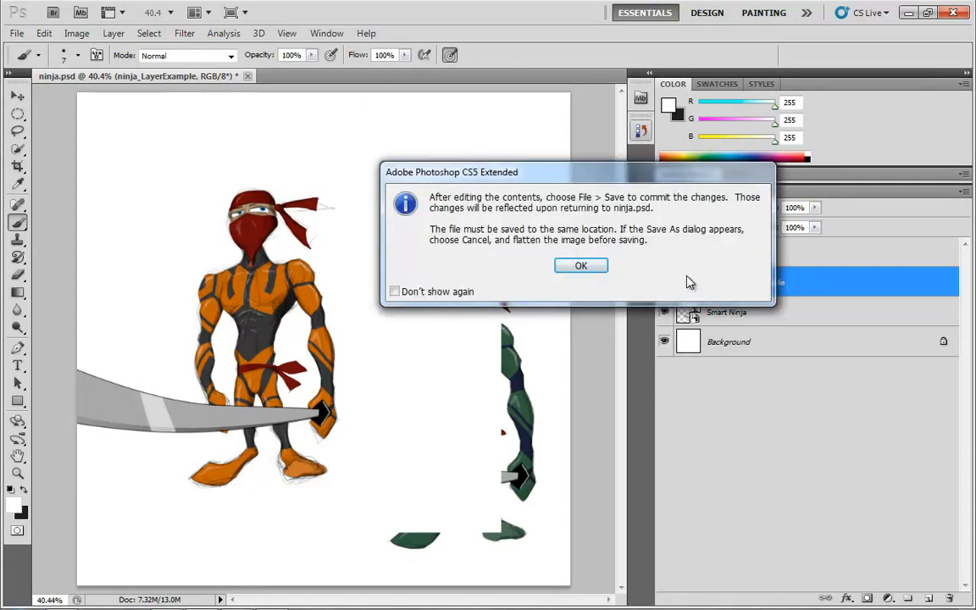
left_click(579, 266)
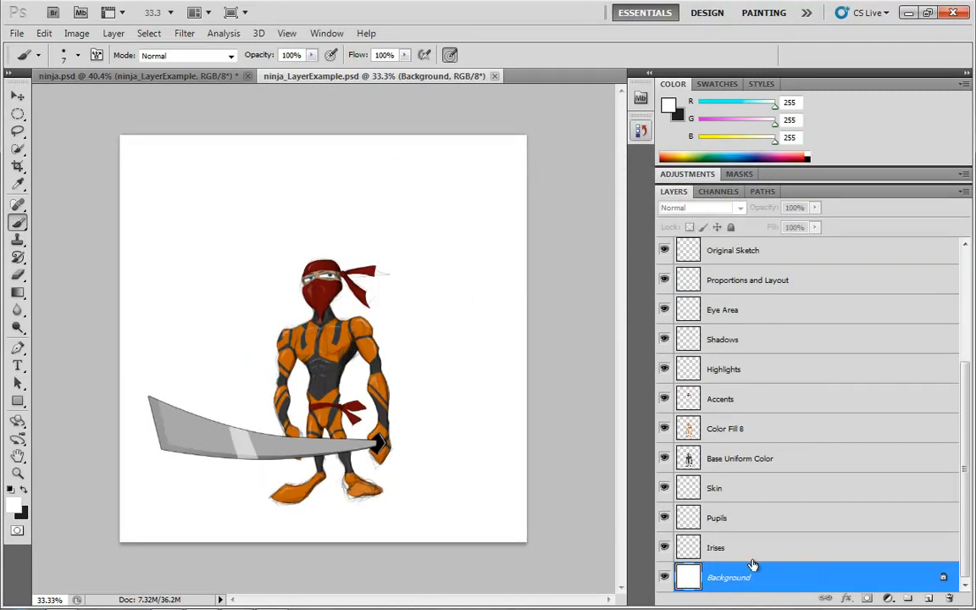
mouse_move(664, 547)
left_mouse_down()
mouse_move(666, 310)
mouse_move(663, 547)
left_mouse_up()
left_click(665, 578)
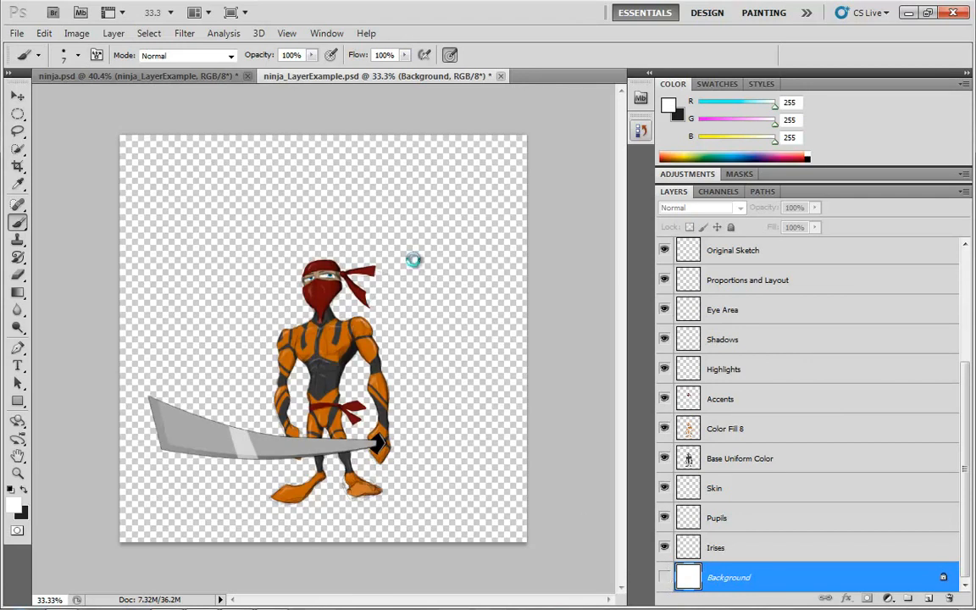
left_click(148, 78)
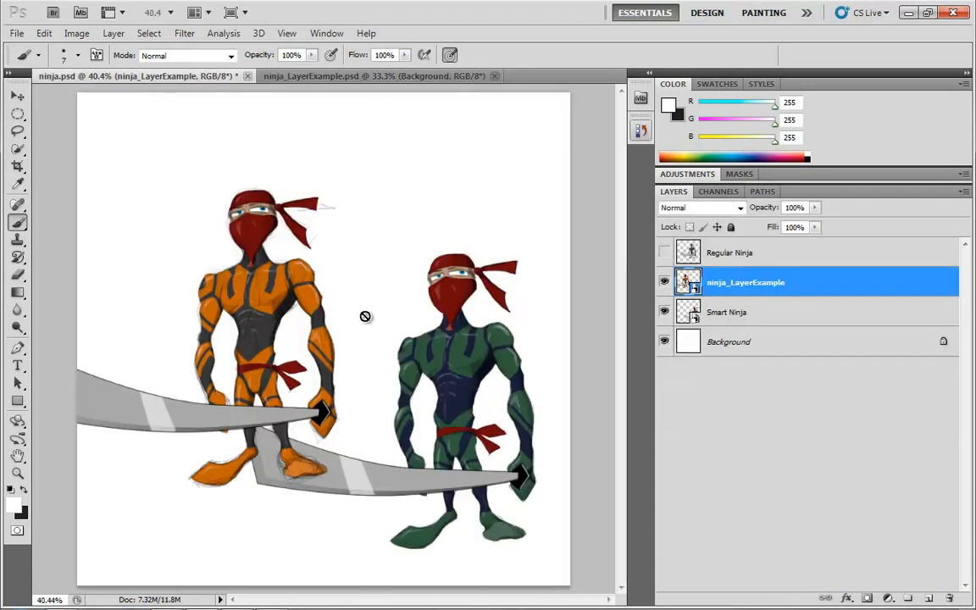
- Move the orange ninja right and down until it stands just beside the green ninja
key("v")
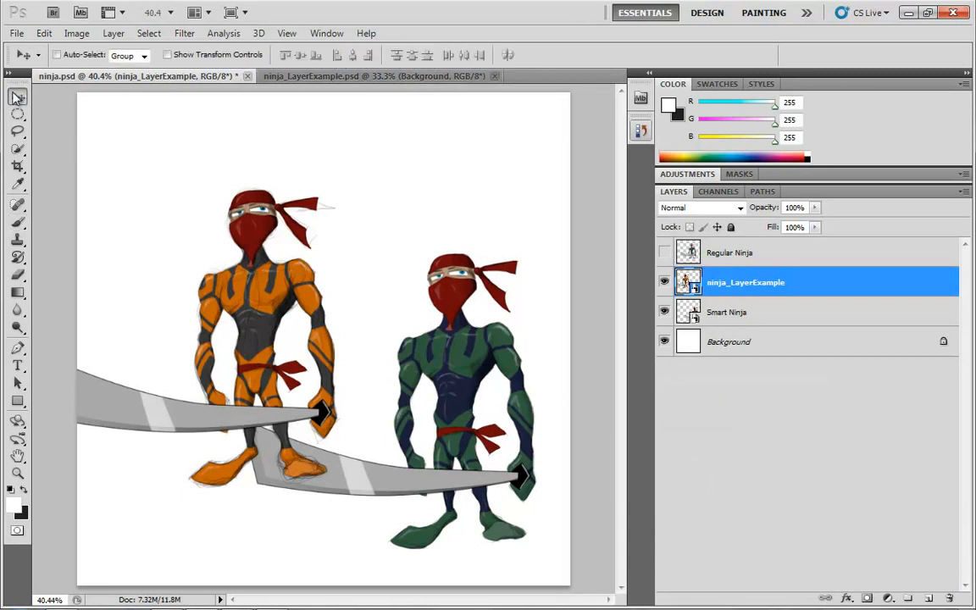
left_click_drag(261, 270, 298, 284)
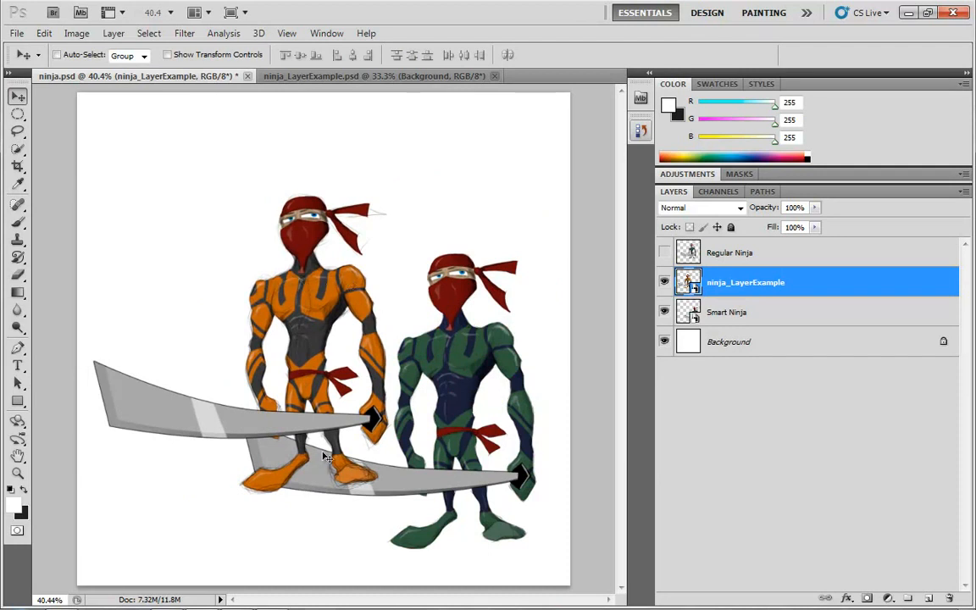
left_click_drag(319, 289, 323, 321)
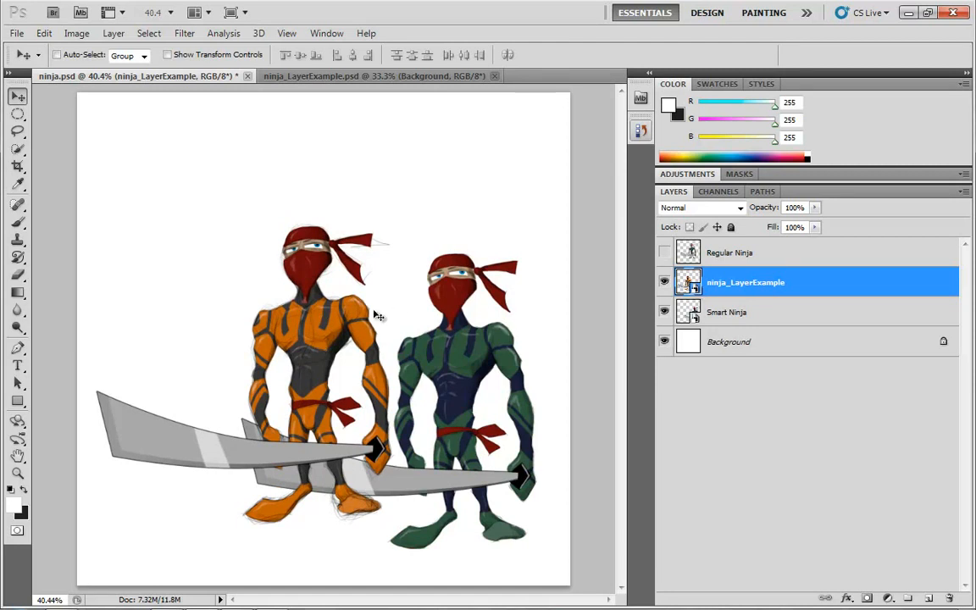
- Move the orange ninja up into the upper-left area of the canvas, clear of the green ninja
left_click_drag(377, 315, 330, 341)
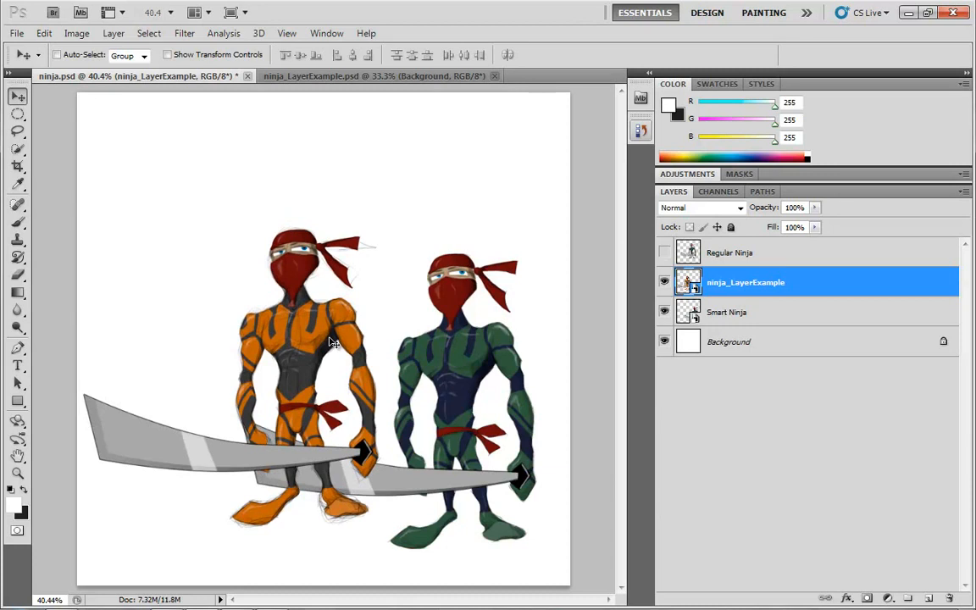
left_click_drag(236, 276, 255, 214)
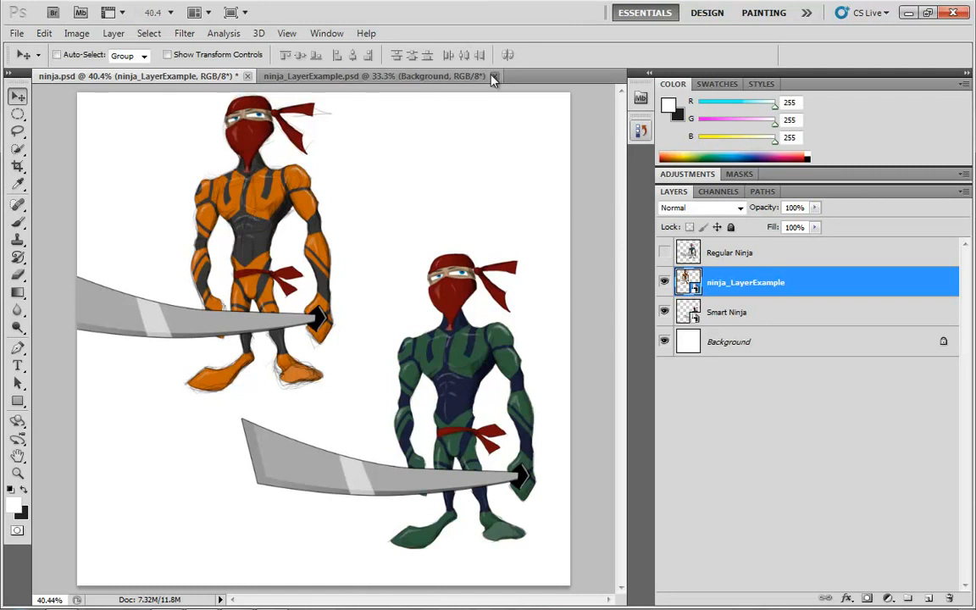
right_click(812, 281)
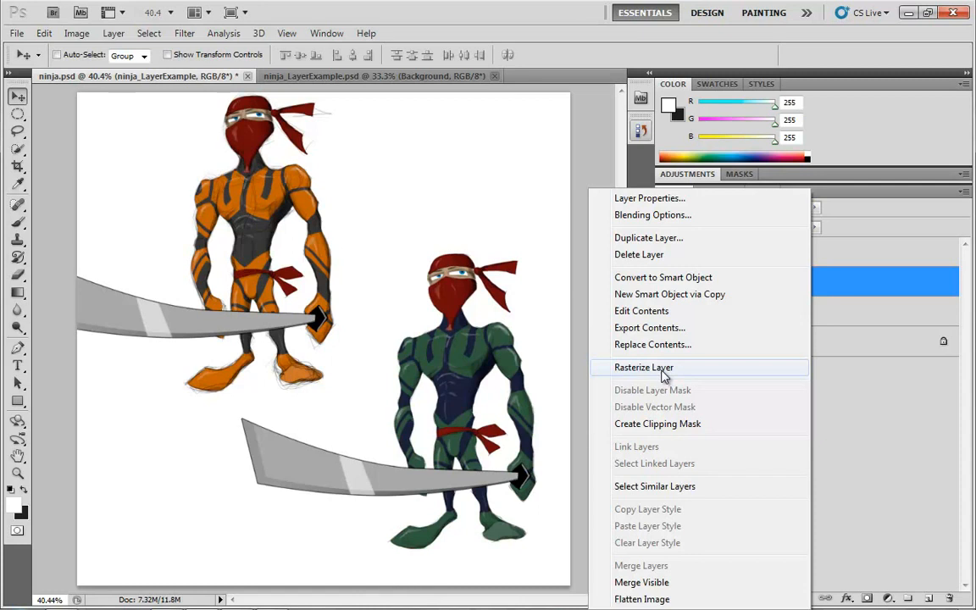
left_click(291, 217)
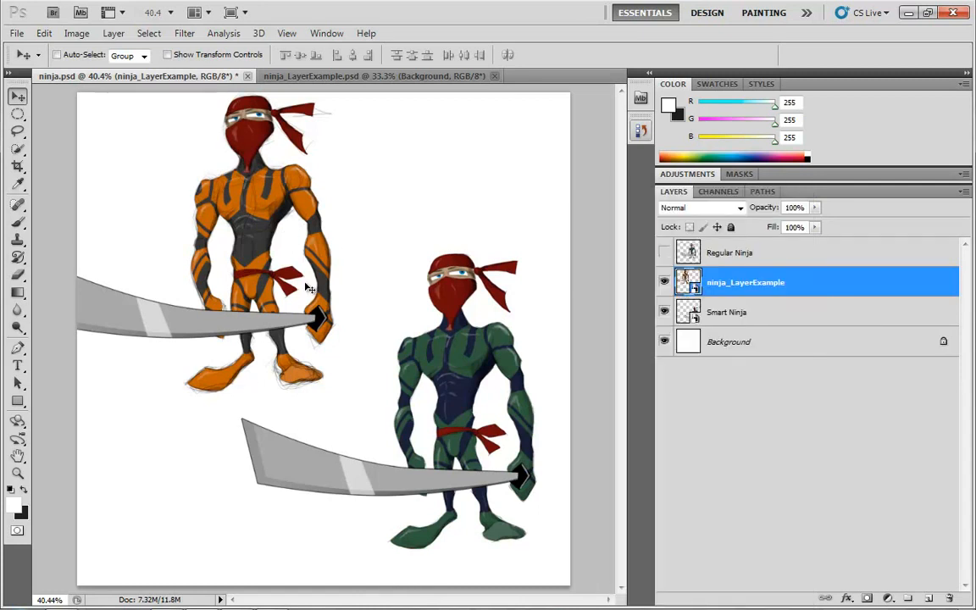
- Shrink and squash the orange ninja smart object to about 41% width and 13% height with Free Transform
key("ctrl+t")
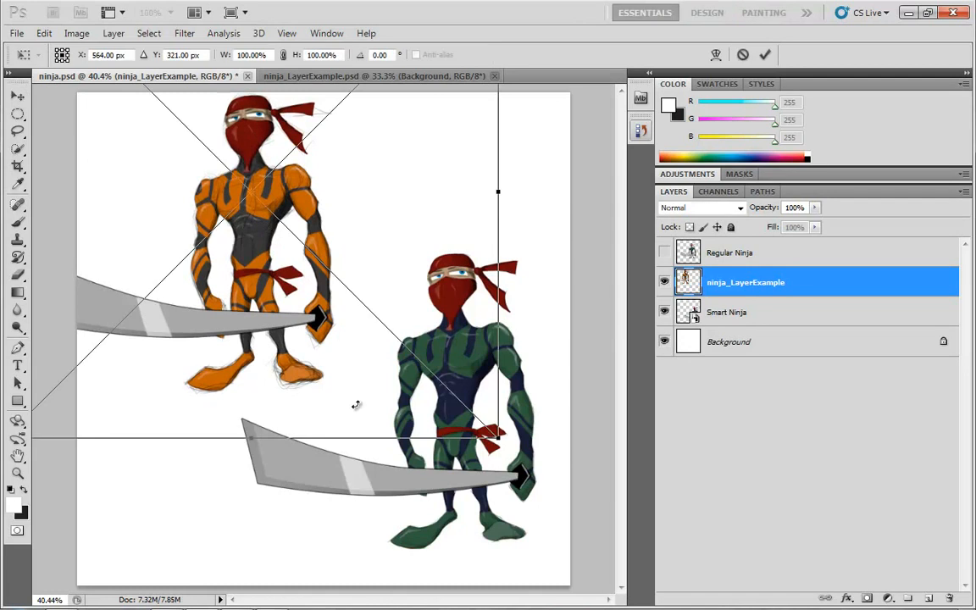
left_click_drag(355, 404, 394, 300)
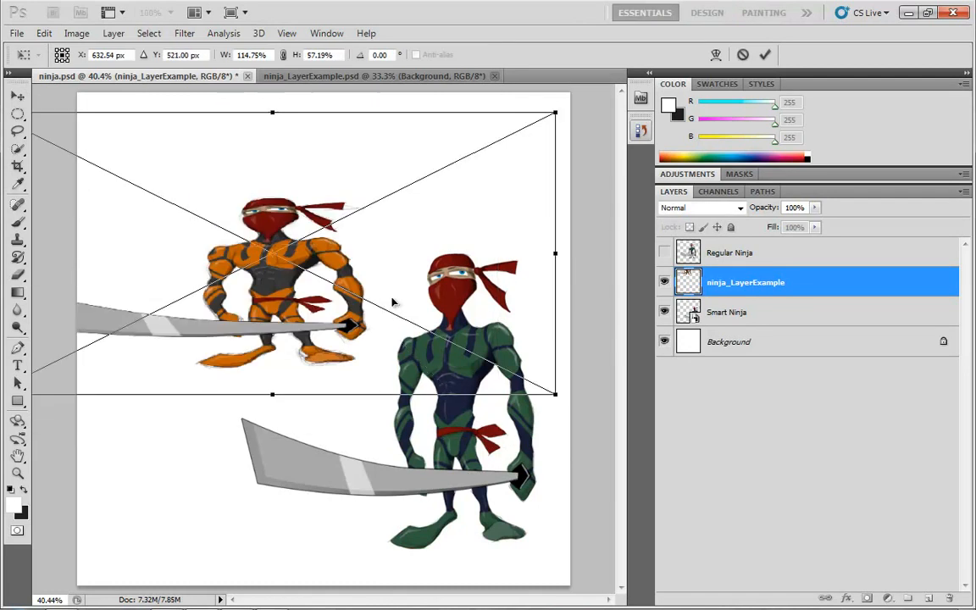
left_click_drag(272, 109, 272, 255)
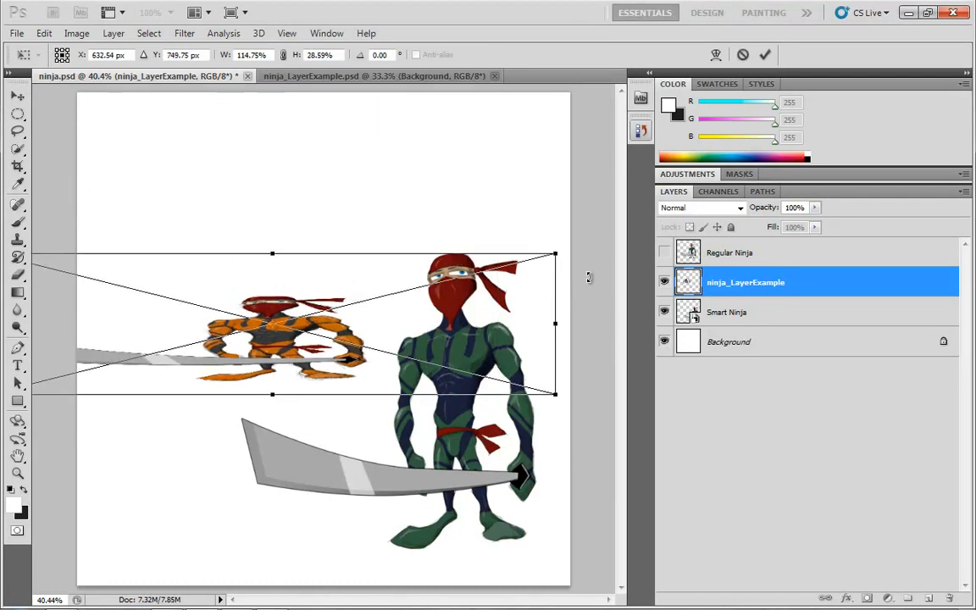
left_click_drag(555, 253, 188, 333)
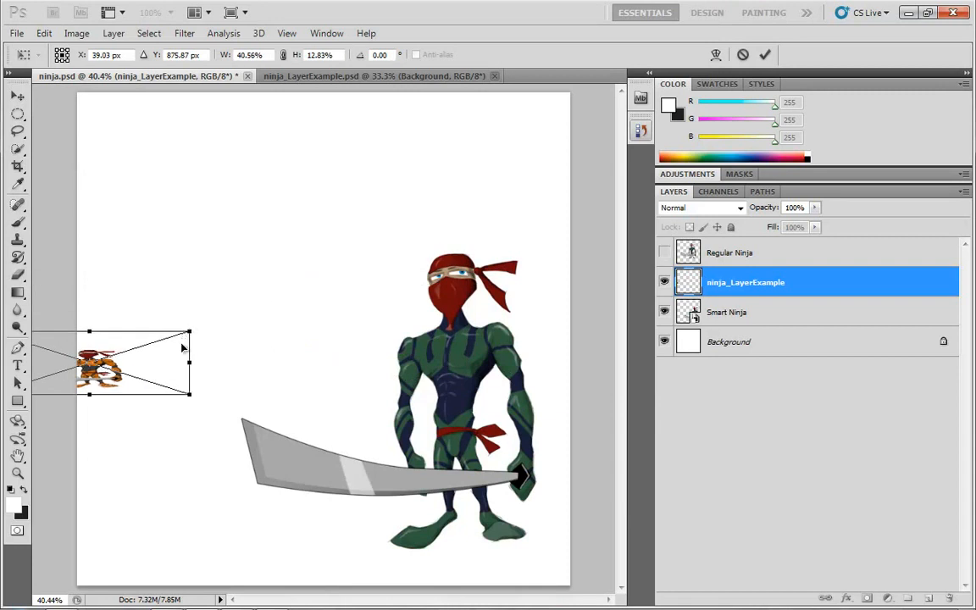
key("Return")
- Scale the orange ninja smart object back up to about 109% width and 99% height
key("ctrl+t")
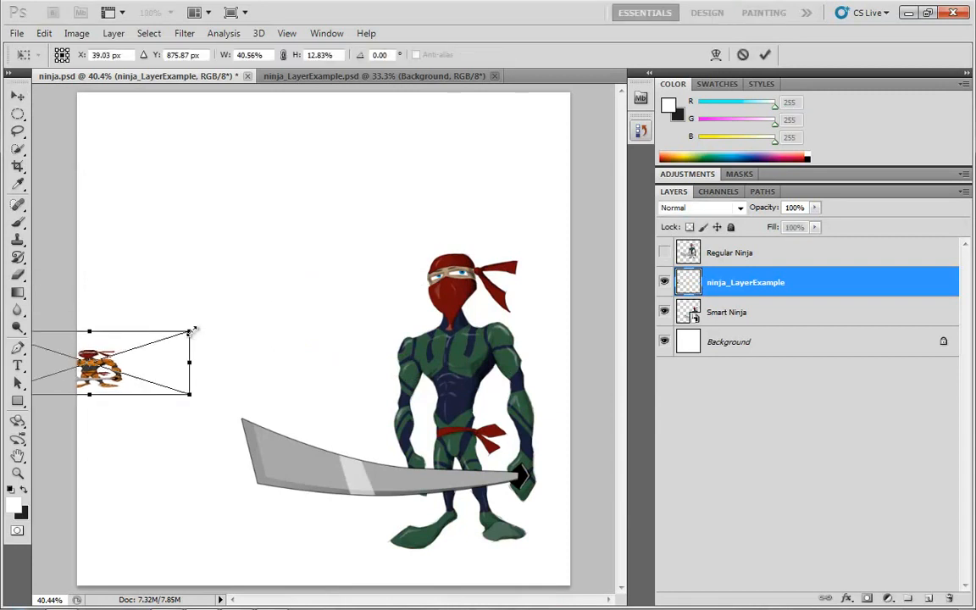
left_click_drag(190, 331, 525, 82)
left_click_drag(255, 390, 256, 568)
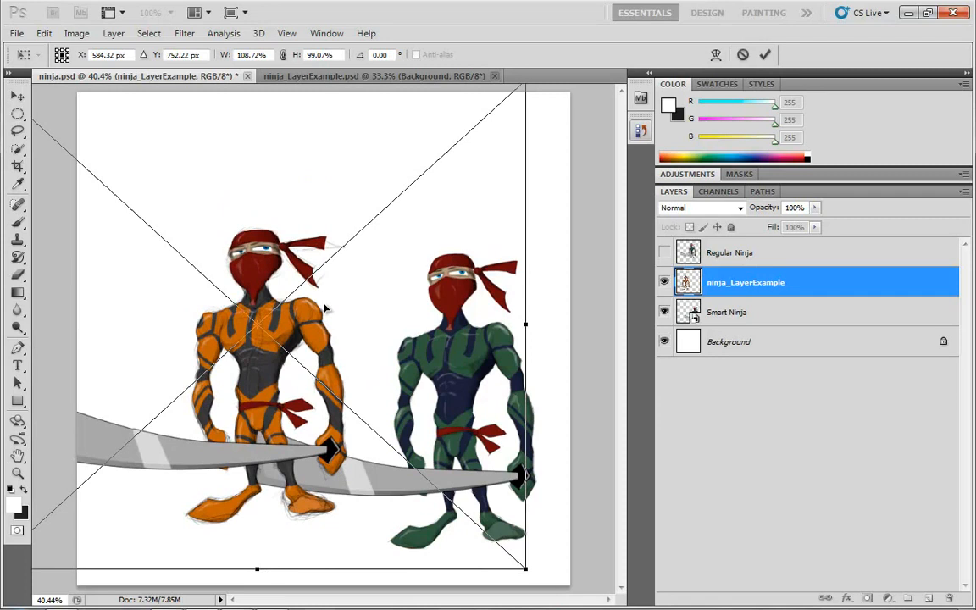
key("Return")
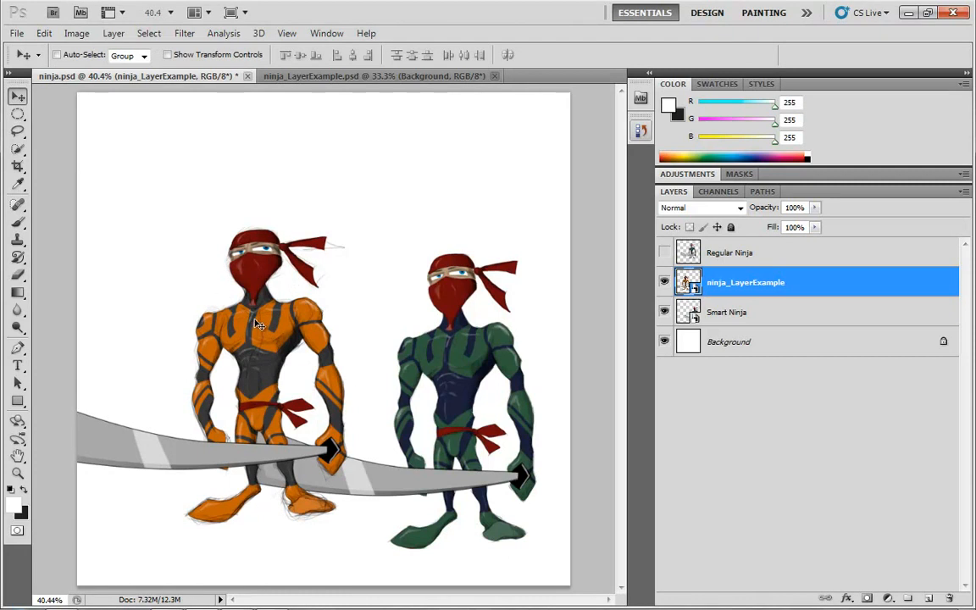
- Rasterize the ninja_LayerExample layer and position the orange ninja above and beside the green ninja
left_click_drag(259, 324, 269, 229)
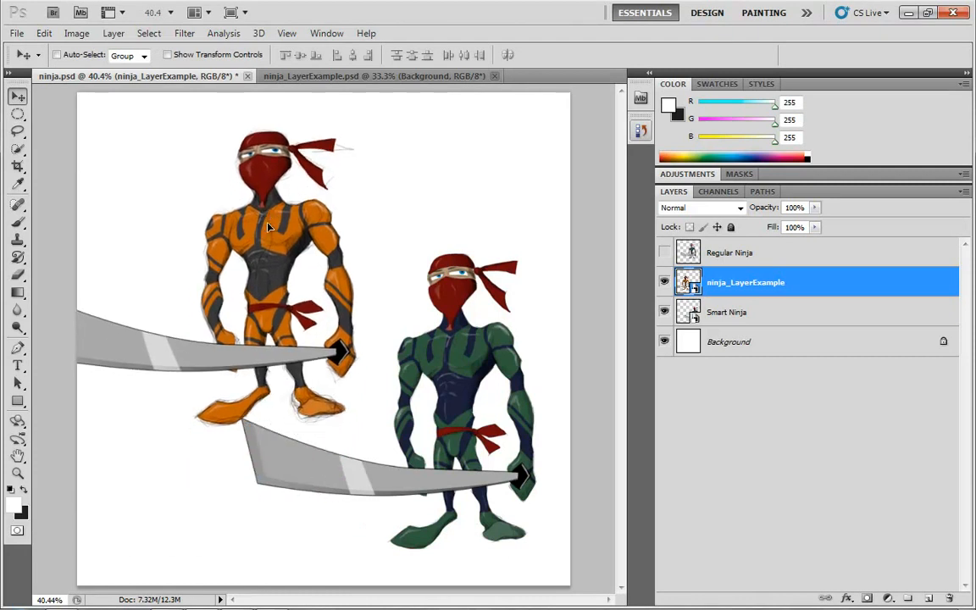
right_click(801, 290)
left_click(663, 365)
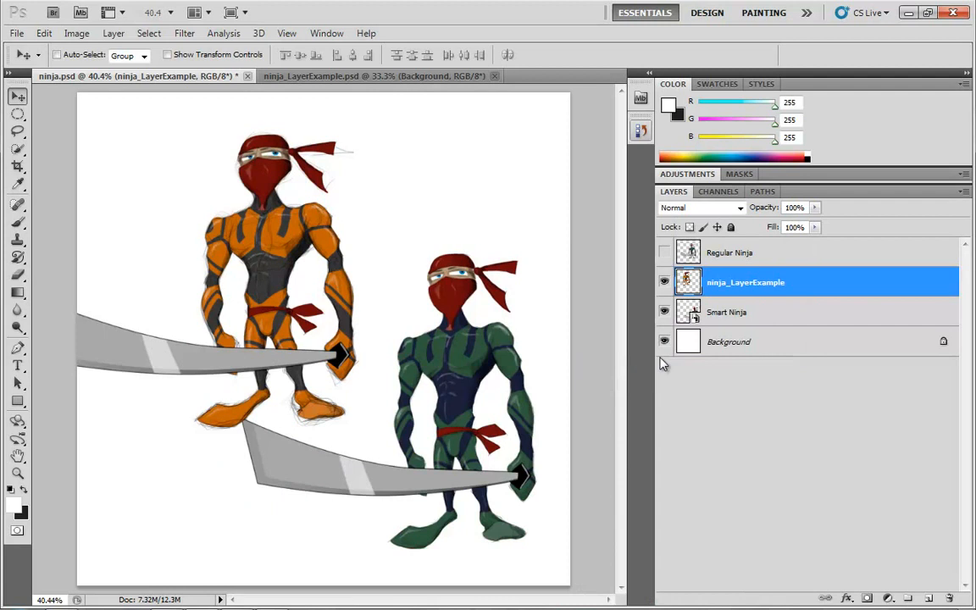
mouse_move(300, 260)
left_mouse_down()
mouse_move(364, 307)
mouse_move(320, 260)
left_mouse_up()
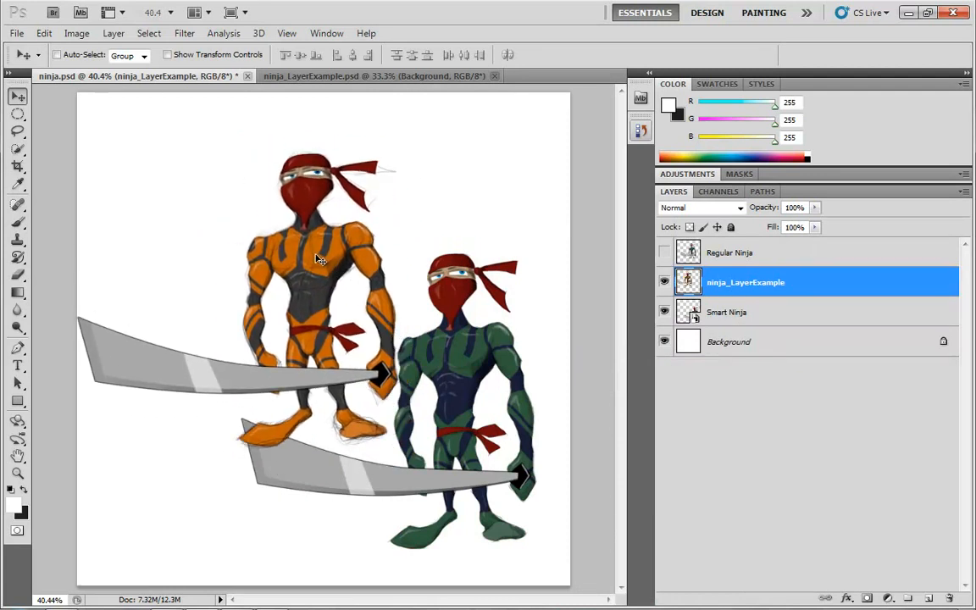
- Shrink the rasterized orange ninja to a tiny figure just above the green ninja's sword blade
key("ctrl+t")
left_click_drag(421, 151, 273, 317)
left_click_drag(178, 363, 235, 353)
left_click_drag(134, 306, 317, 428)
key("Return")
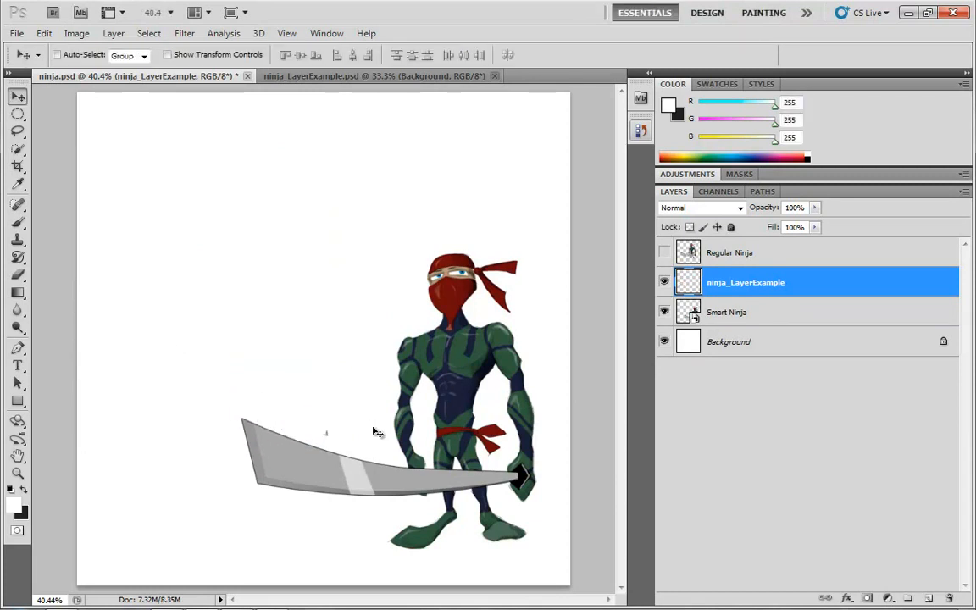
- Scale the tiny rasterized ninja down further to about 28% width and 19% height
scroll(331, 436, "up", 10)
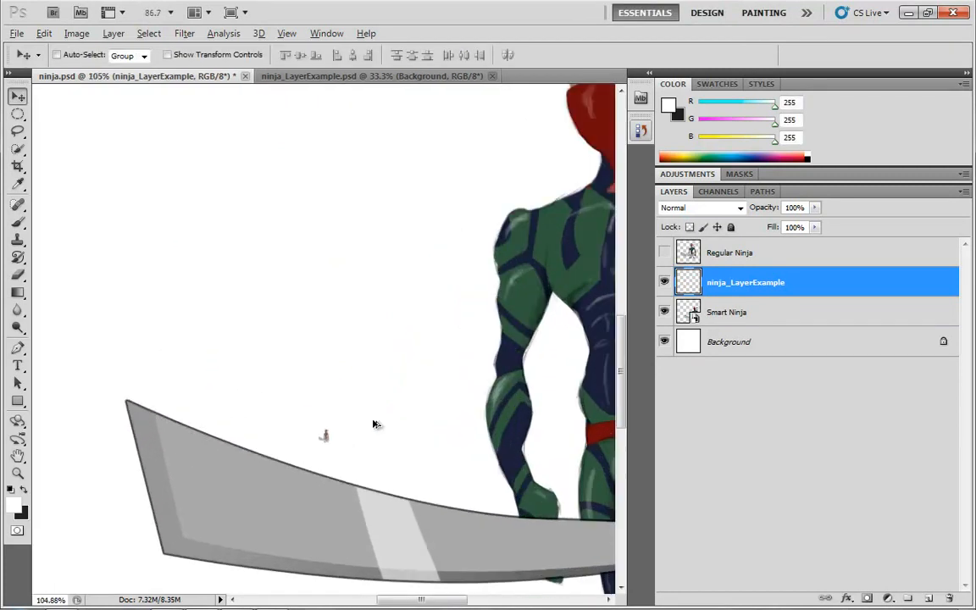
scroll(308, 440, "up", 2)
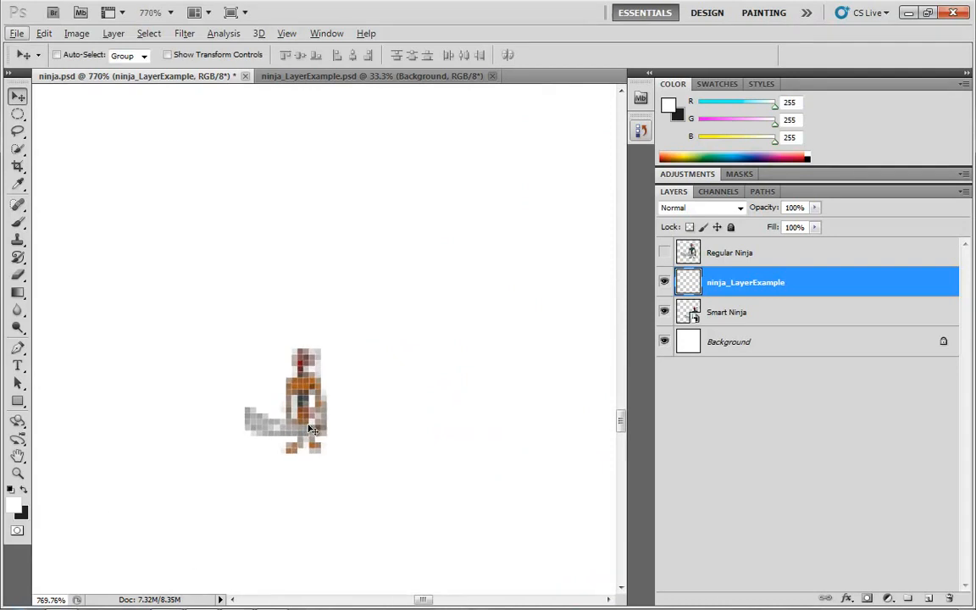
key("ctrl+t")
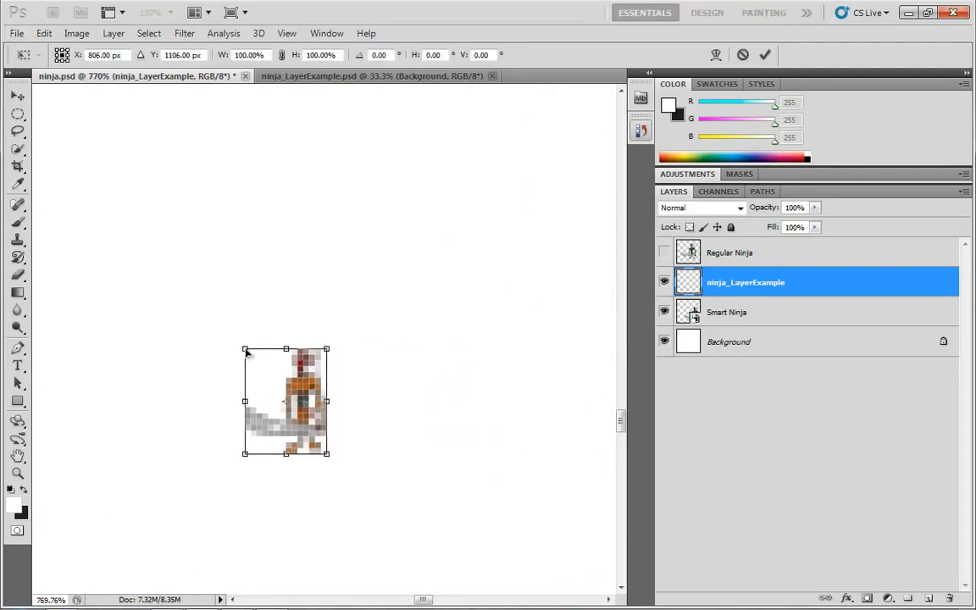
left_click_drag(245, 352, 357, 462)
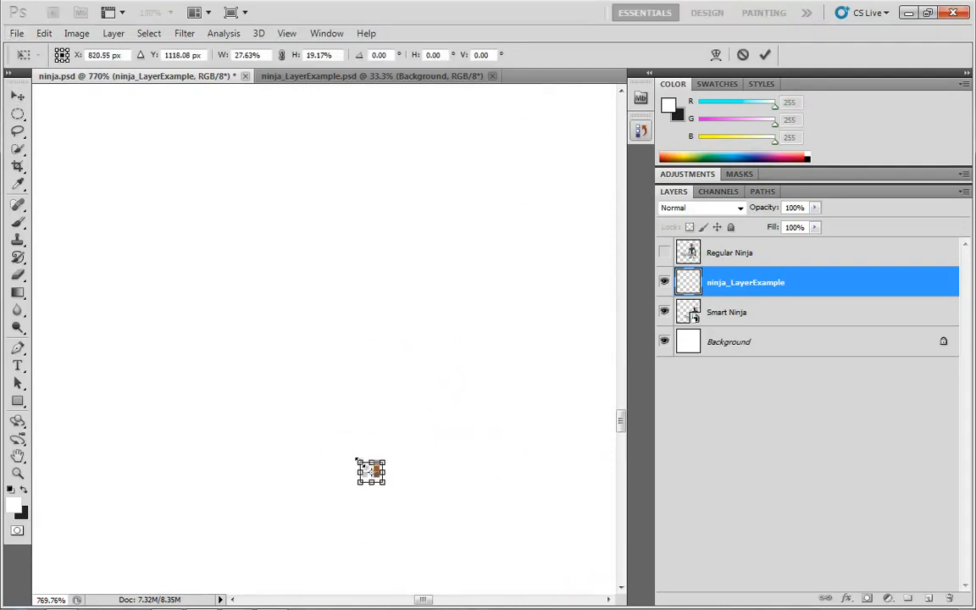
key("Return")
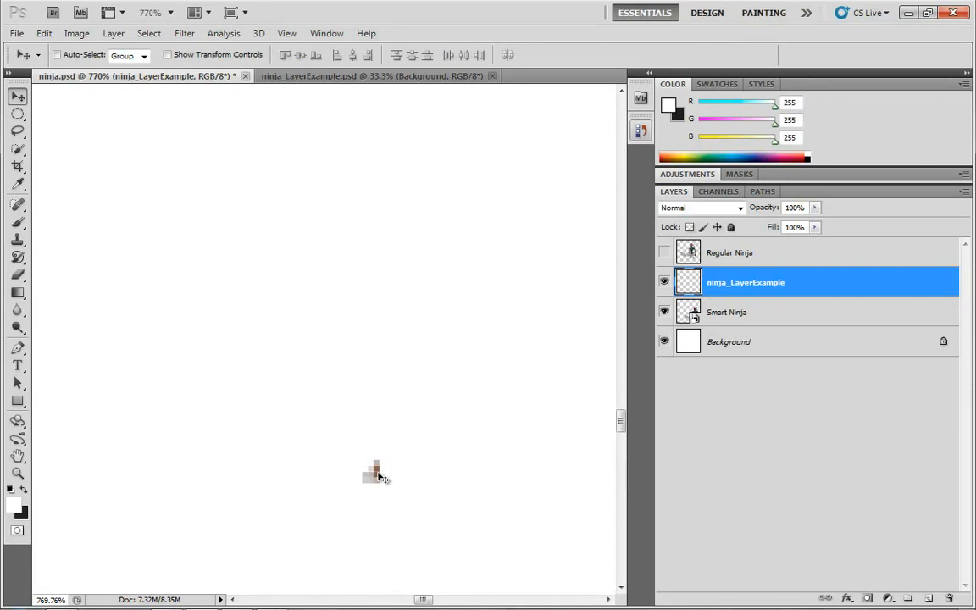
- Enlarge the few remaining ninja pixels to about 22510% width and 20074% height, filling the area beside the green ninja
scroll(398, 415, "down", 5)
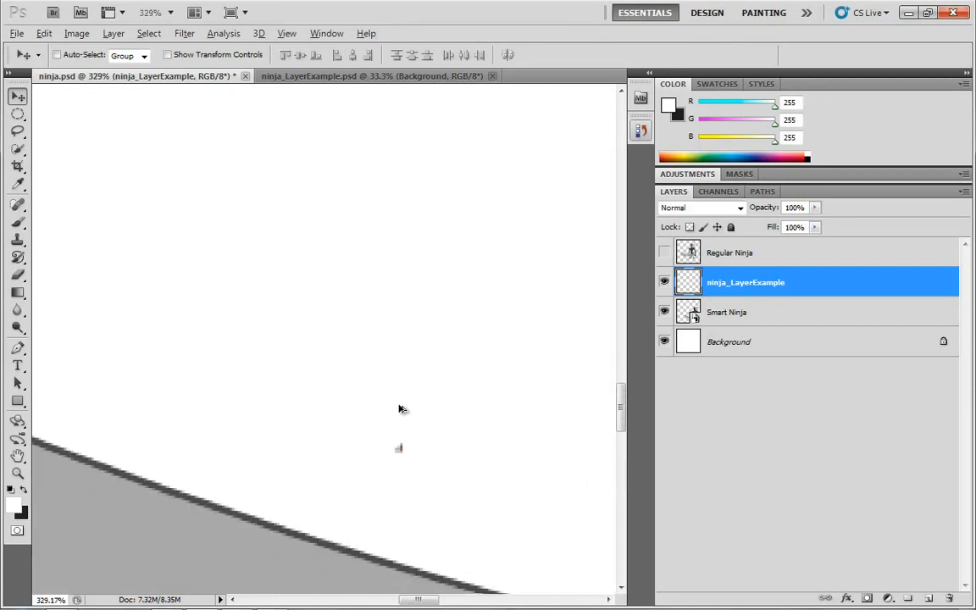
scroll(400, 408, "down", 5)
scroll(390, 312, "up", 2)
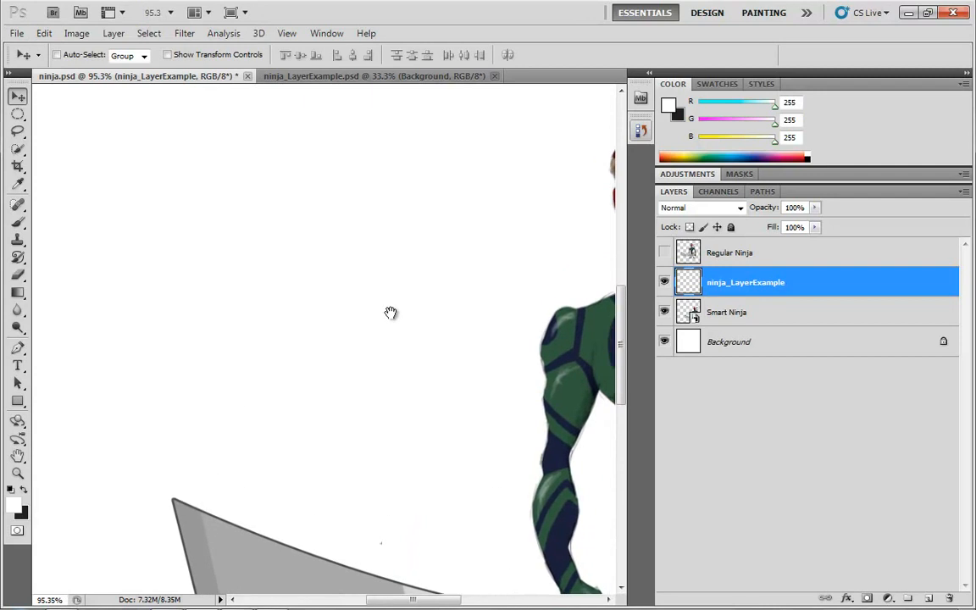
scroll(398, 307, "down", 2)
scroll(404, 303, "down", 2)
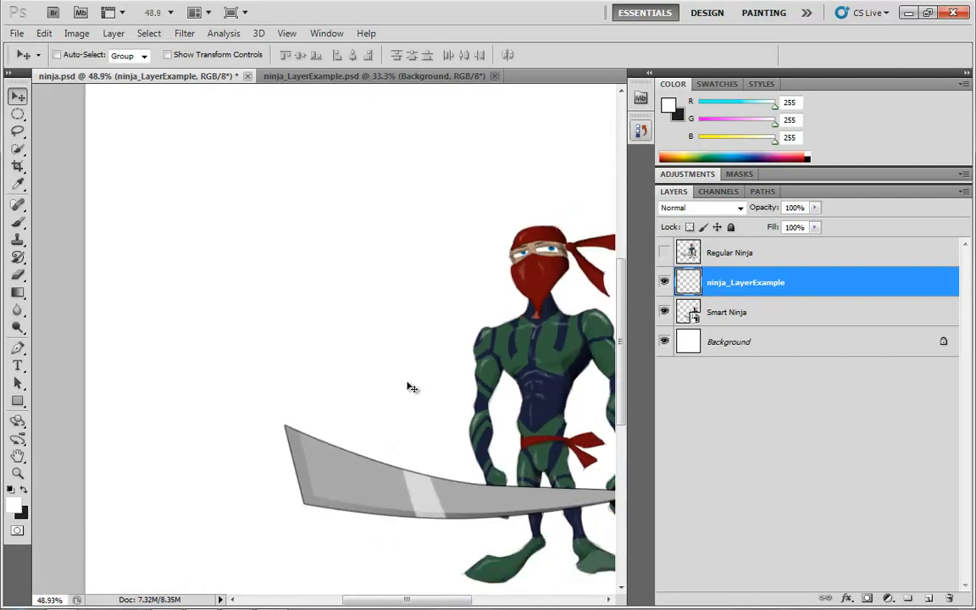
key("ctrl+t")
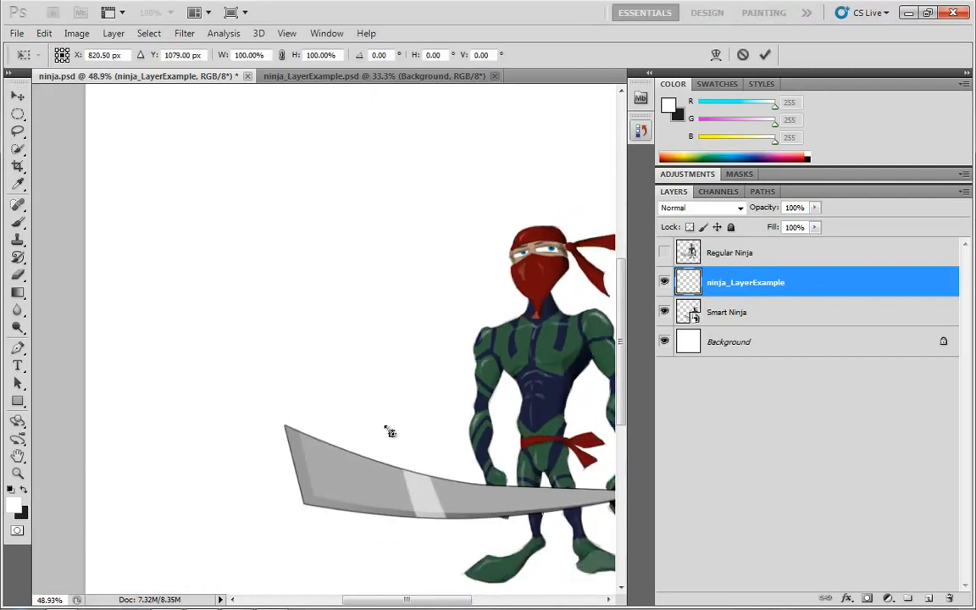
left_click_drag(387, 430, 139, 136)
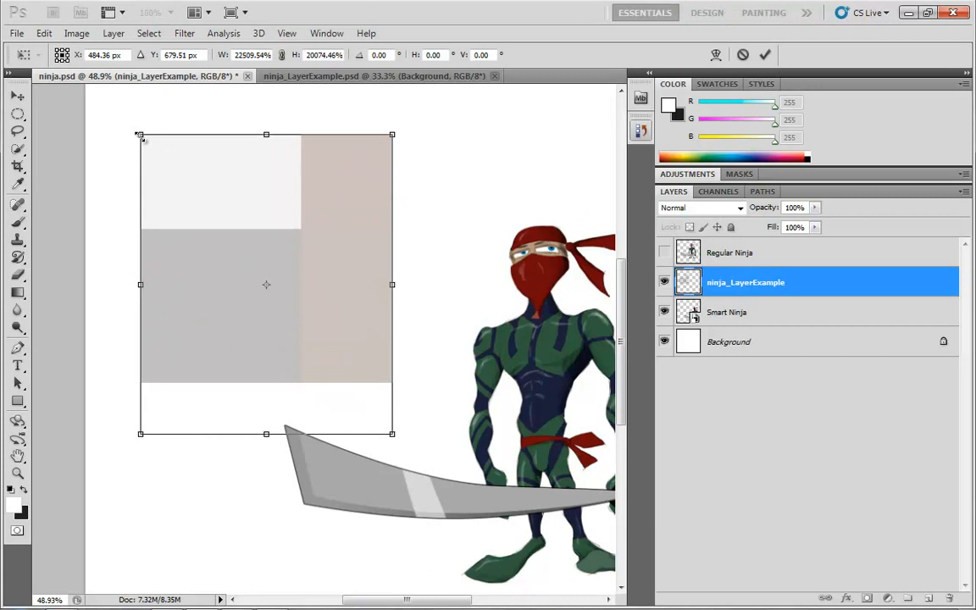
key("Return")
- Delete the ninja_LayerExample layer from ninja.psd
scroll(344, 334, "down", 3)
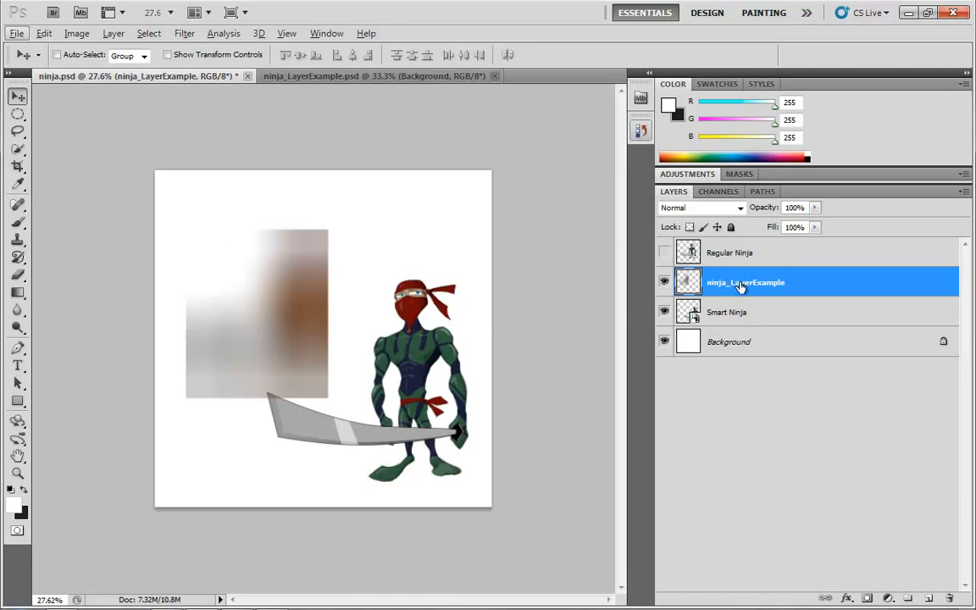
left_click_drag(740, 287, 950, 593)
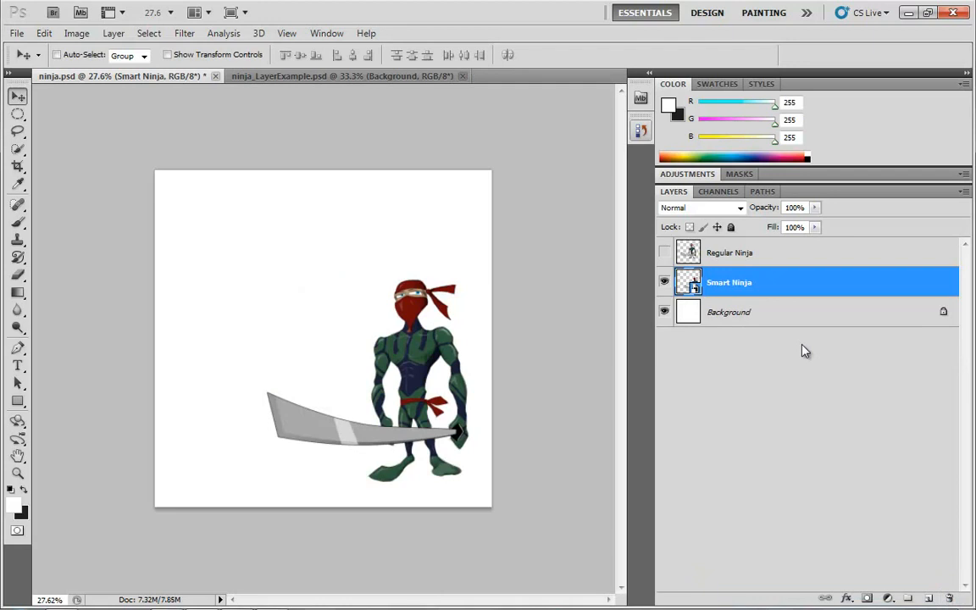